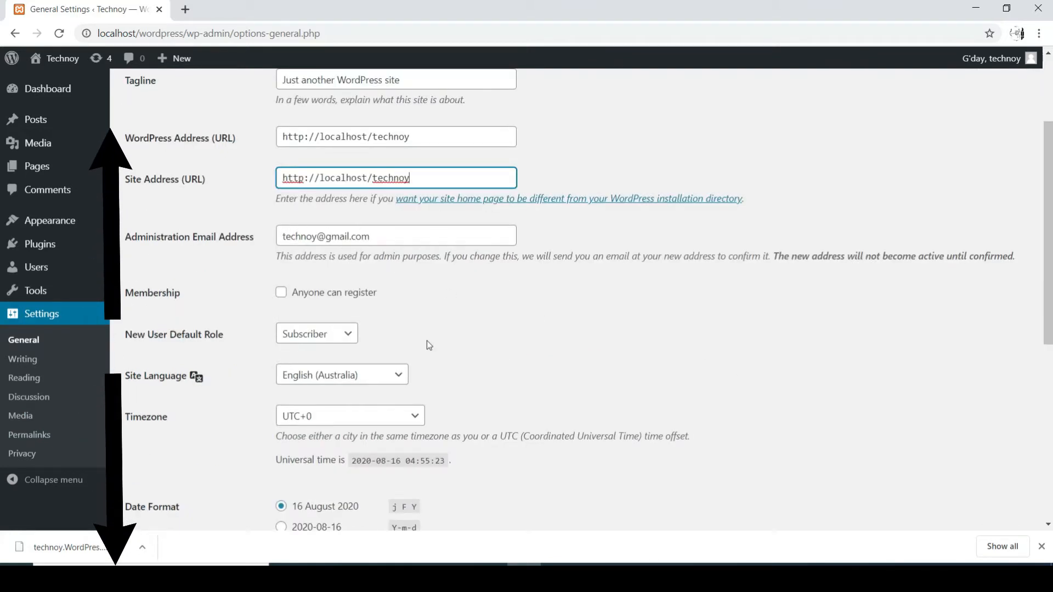
scroll(425, 346, "down", 3)
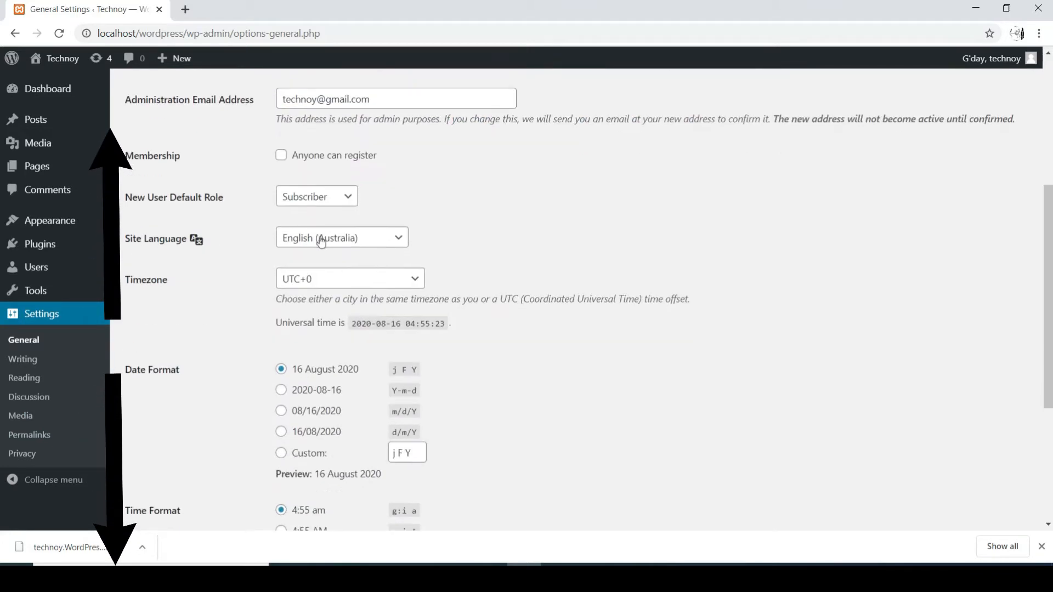
left_click(283, 156)
left_click(283, 157)
scroll(502, 180, "up", 5)
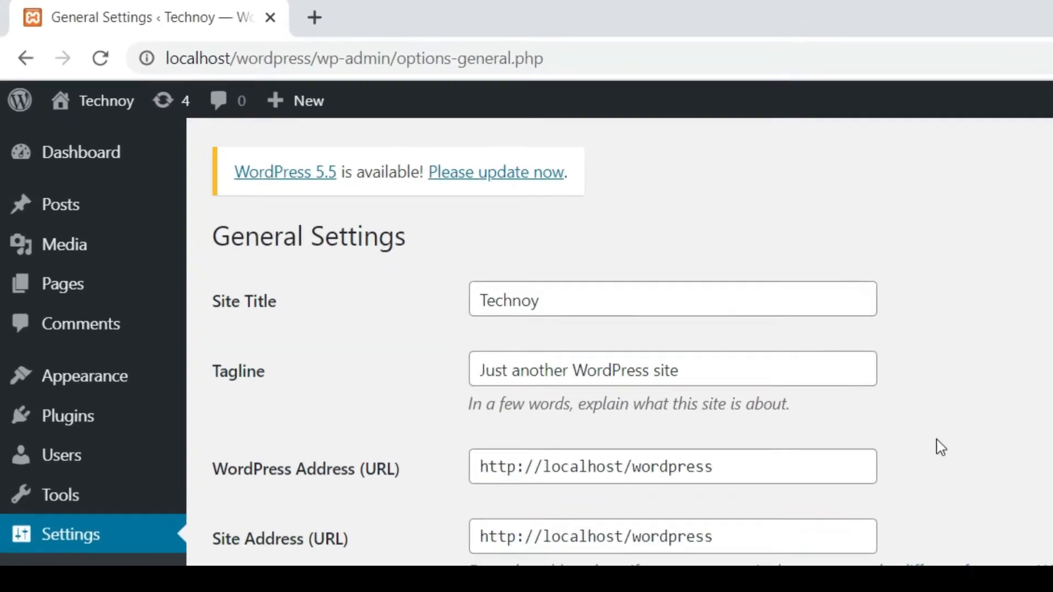
left_click_drag(455, 298, 404, 297)
double_click(262, 60)
left_click(770, 499)
key("BackSpace")
key("BackSpace")
key("BackSpace")
key("BackSpace")
key("BackSpace")
key("BackSpace")
key("BackSpace")
key("BackSpace")
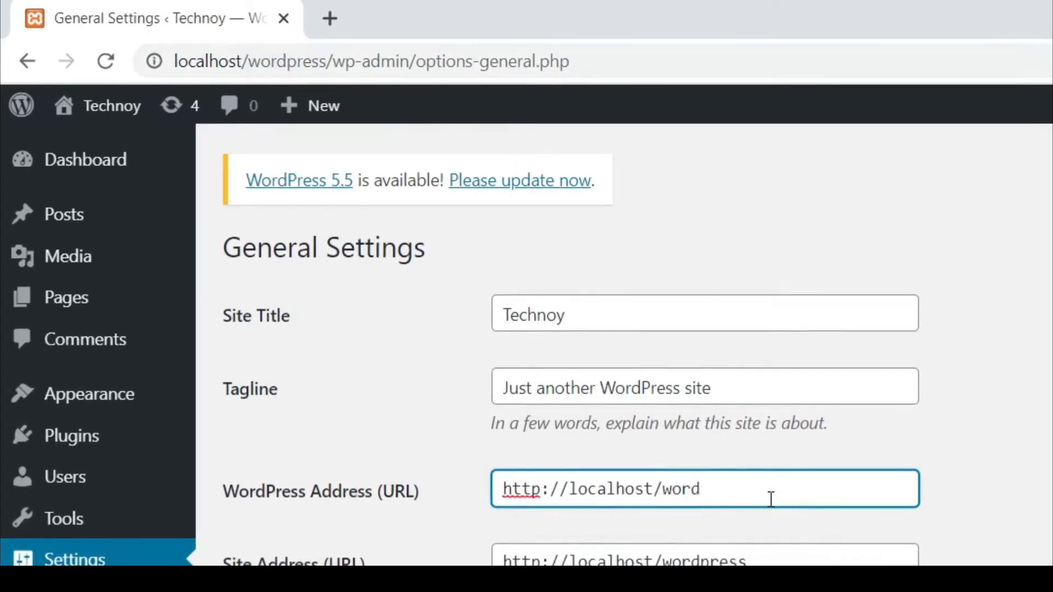
key("BackSpace")
type("technoy")
left_click(790, 561)
key("BackSpace")
key("BackSpace")
key("BackSpace")
key("BackSpace")
key("BackSpace")
key("BackSpace")
key("BackSpace")
key("BackSpace")
key("BackSpace")
type("t")
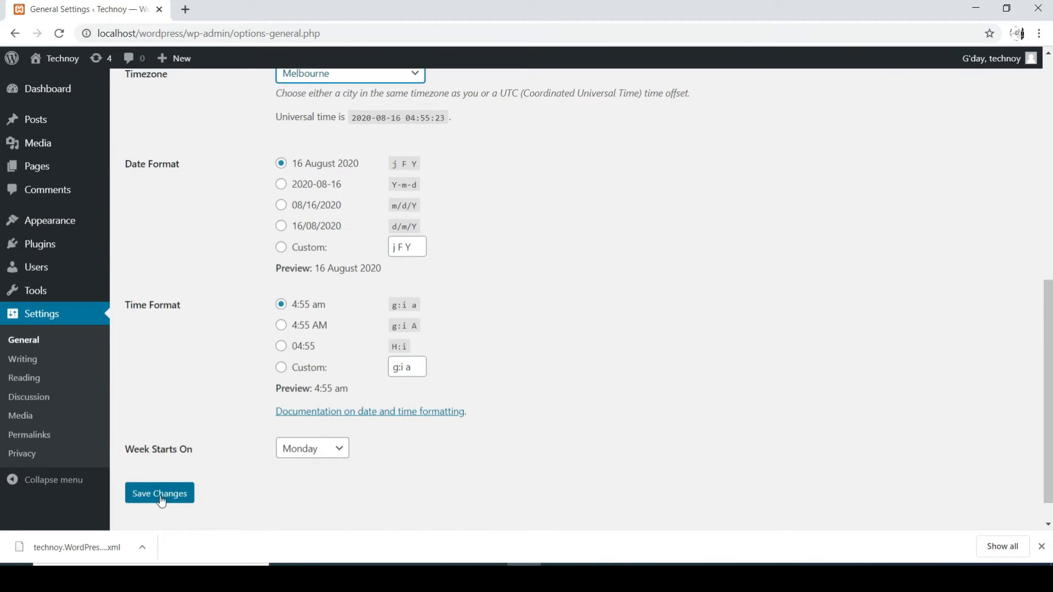
left_click(161, 500)
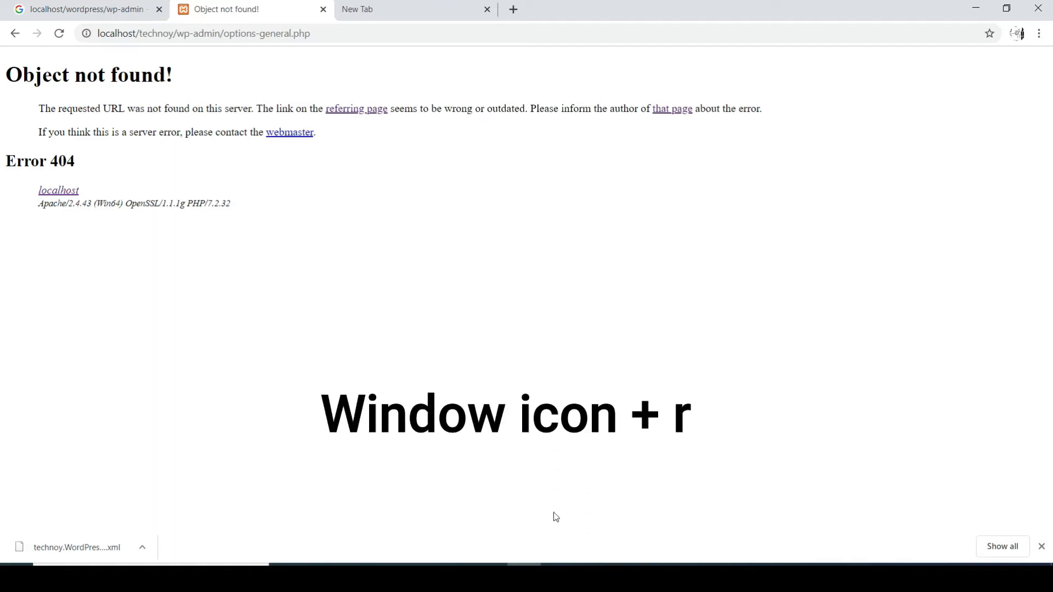
Open the folder c:\xampp\htdocs in File Explorer
key("super+r")
type("c:\\xampp")
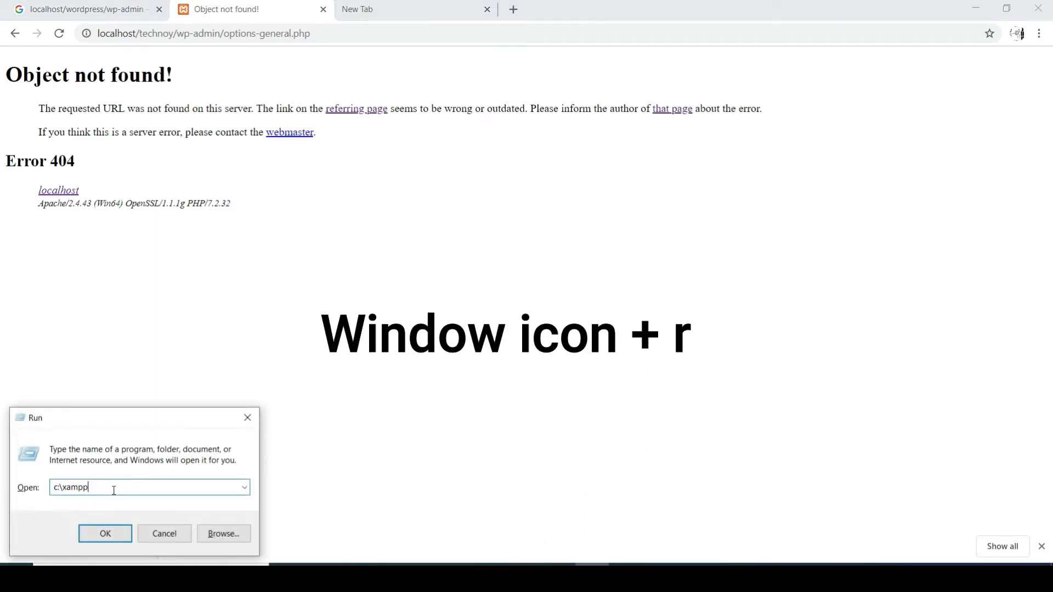
type("\\htdocs")
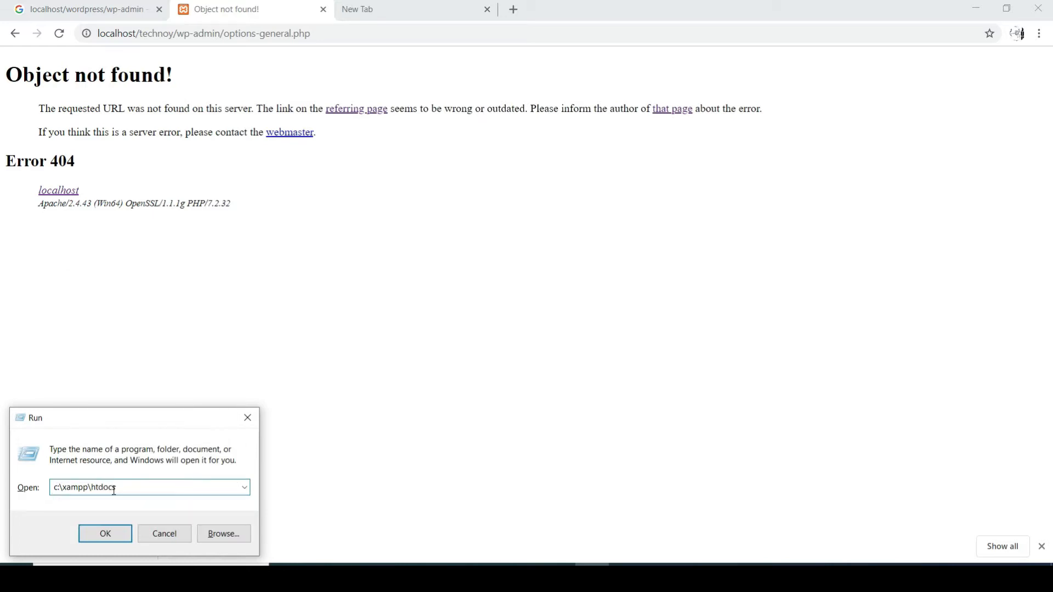
key("Return")
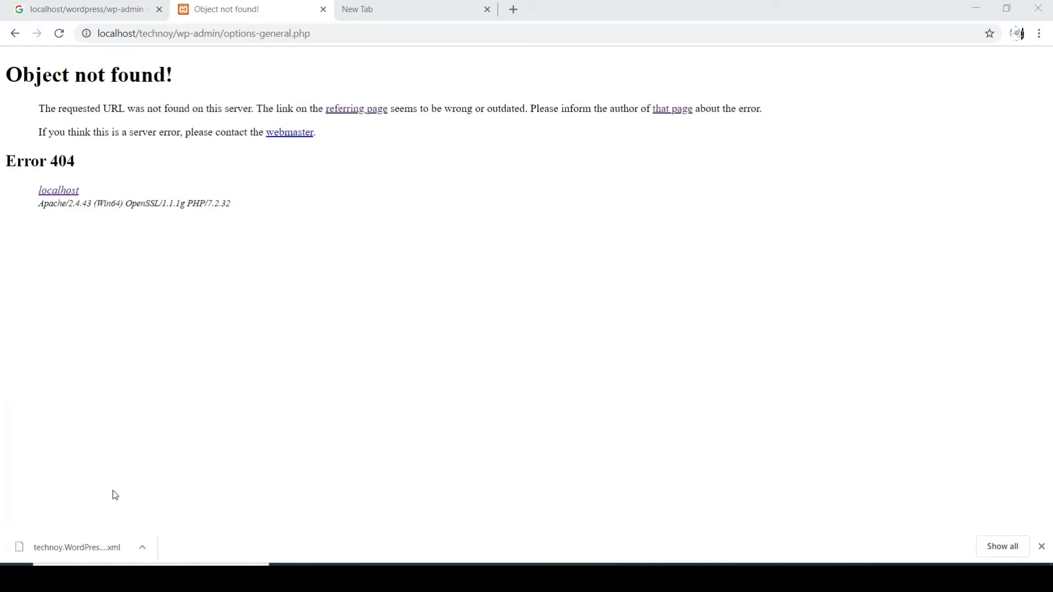
Rename the WordPress site's folder in htdocs to technoy
left_click(282, 132)
left_click(282, 132)
type("technoy")
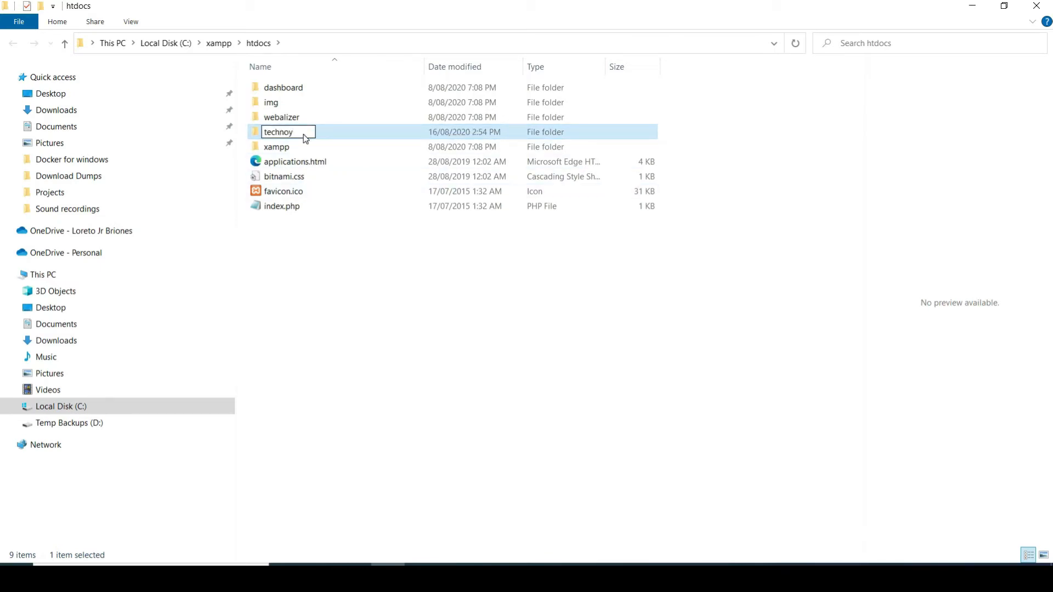
key("Return")
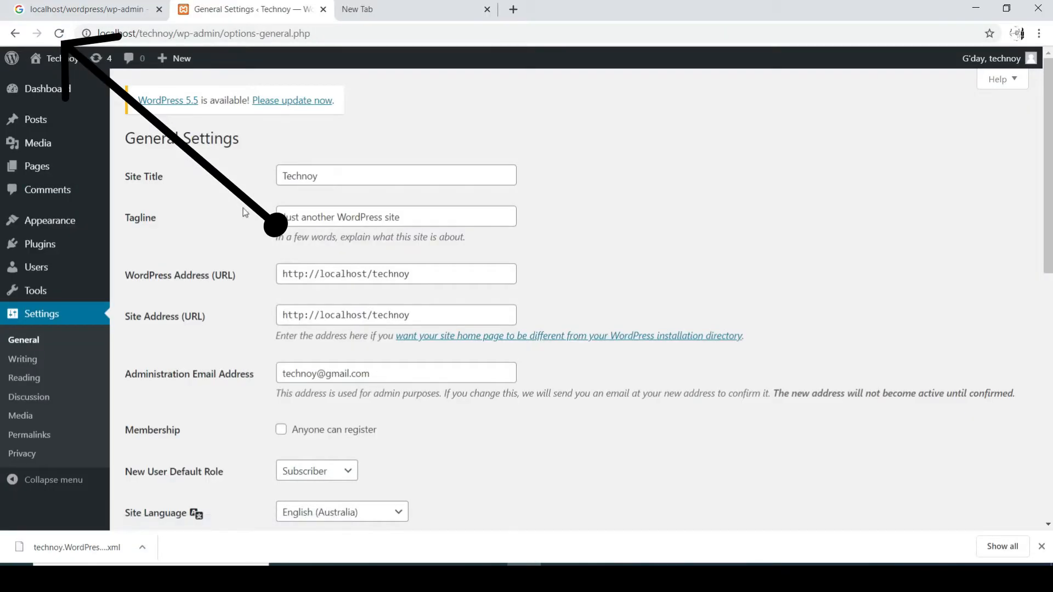
Switch back to the browser and review the site's general settings and its Writing settings
scroll(245, 213, "down", 1)
scroll(243, 211, "down", 6)
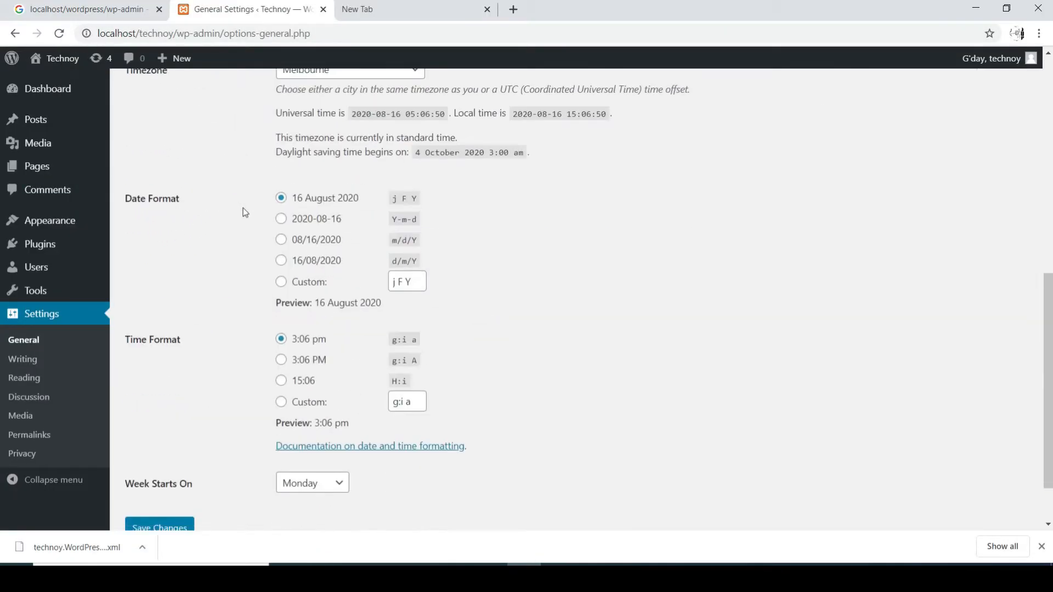
left_click(29, 362)
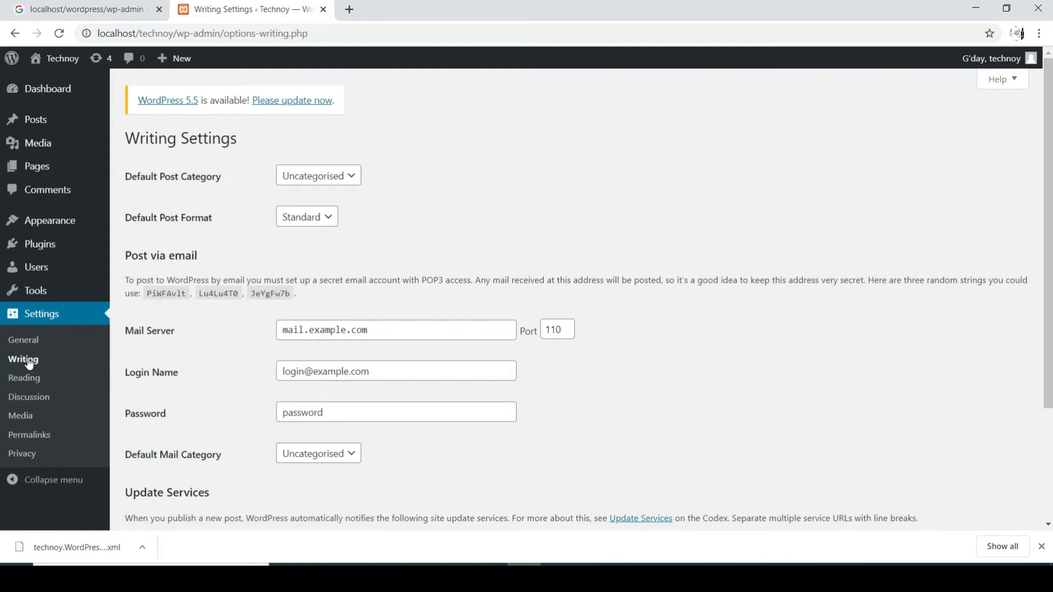
scroll(29, 370, "down", 2)
In the Reading settings, use a static home page with Home as homepage and Blogs as posts page, and save
left_click(24, 378)
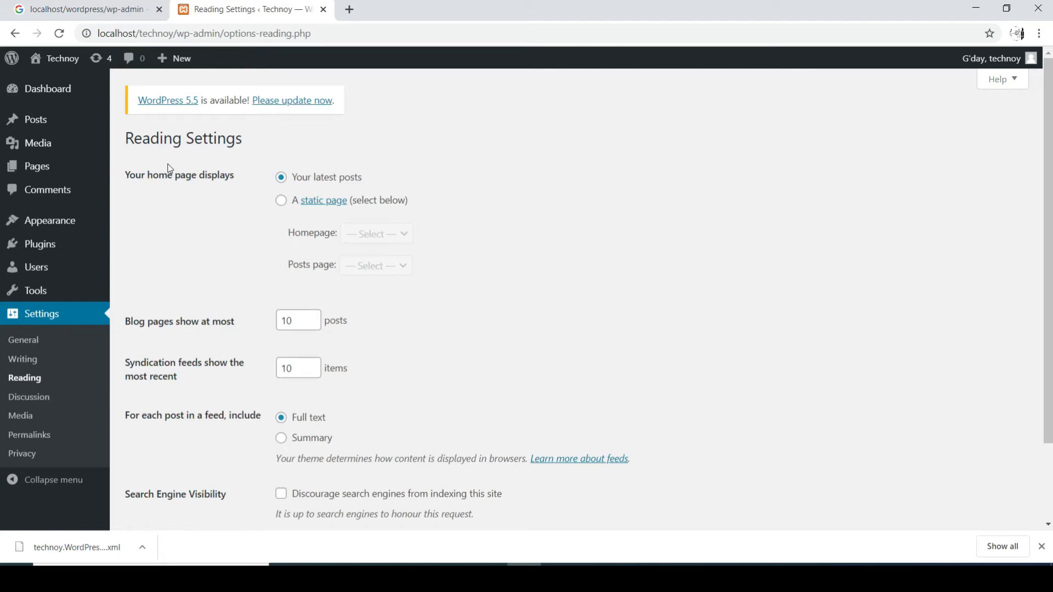
left_click(281, 201)
left_click(348, 236)
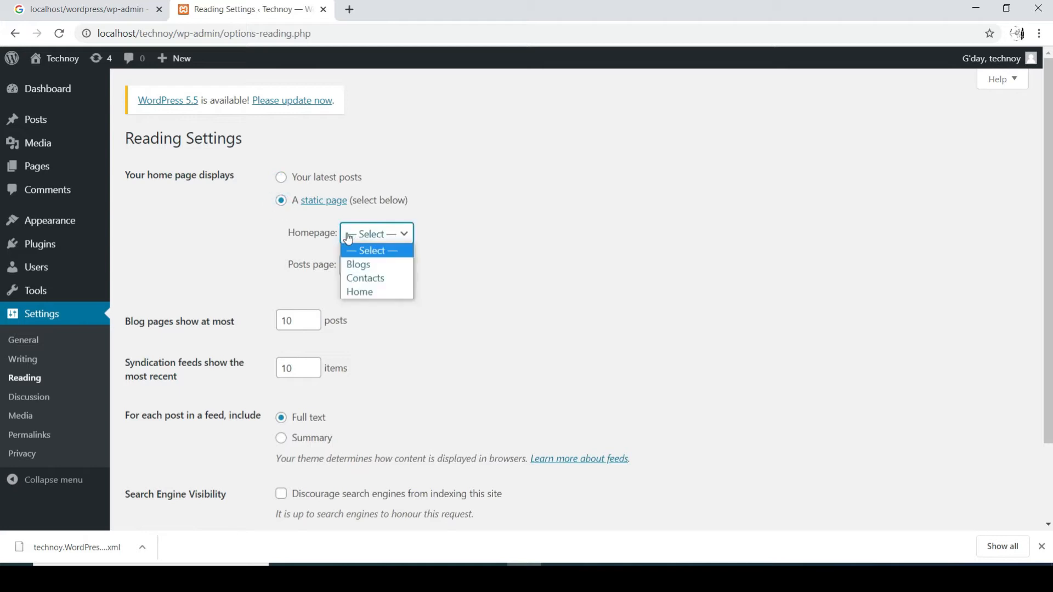
left_click(377, 289)
left_click(370, 271)
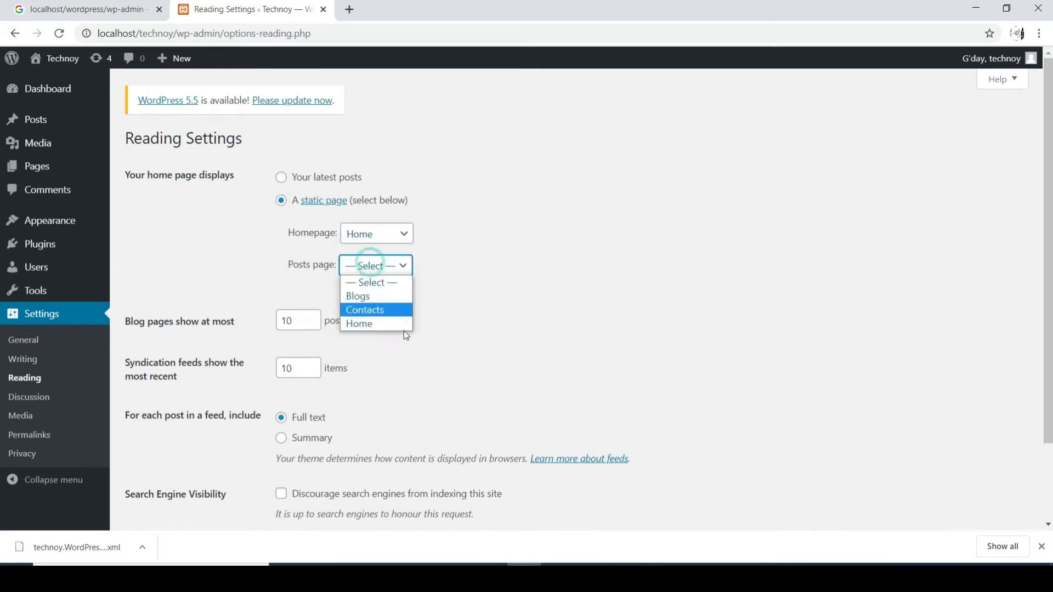
left_click(383, 295)
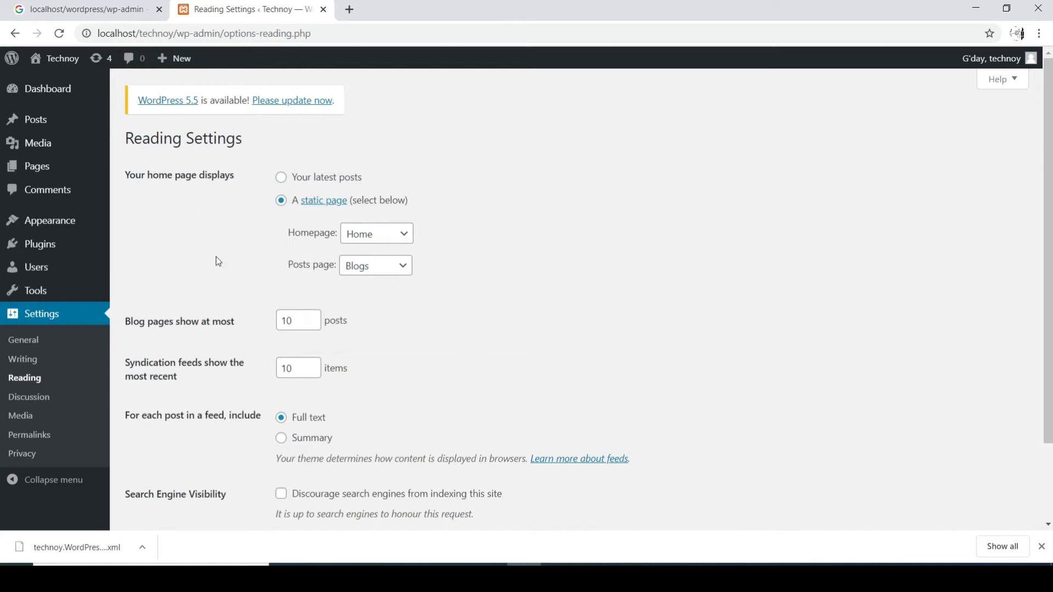
scroll(209, 258, "down", 2)
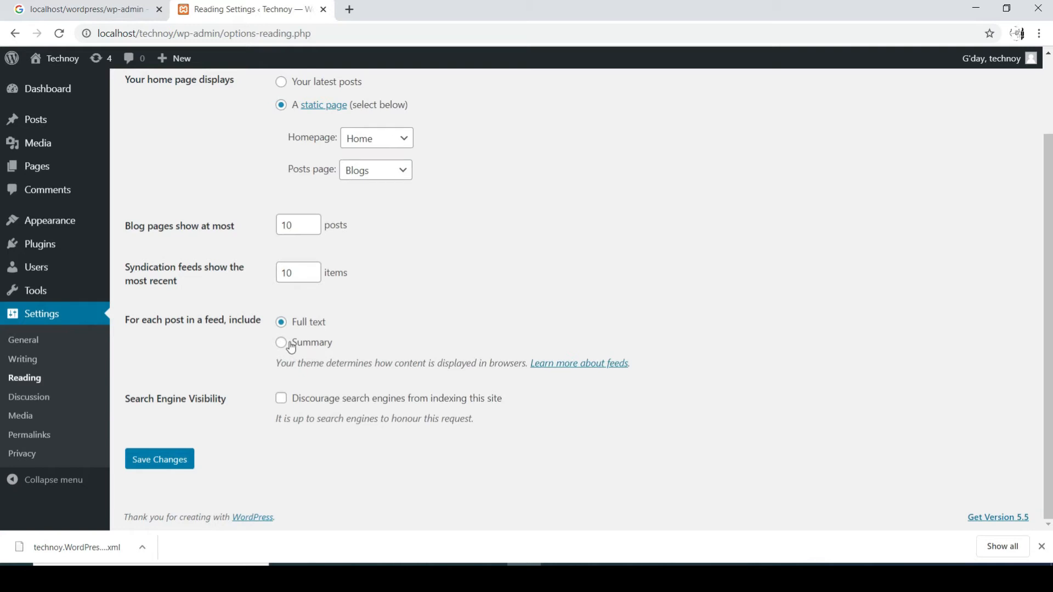
left_click(159, 459)
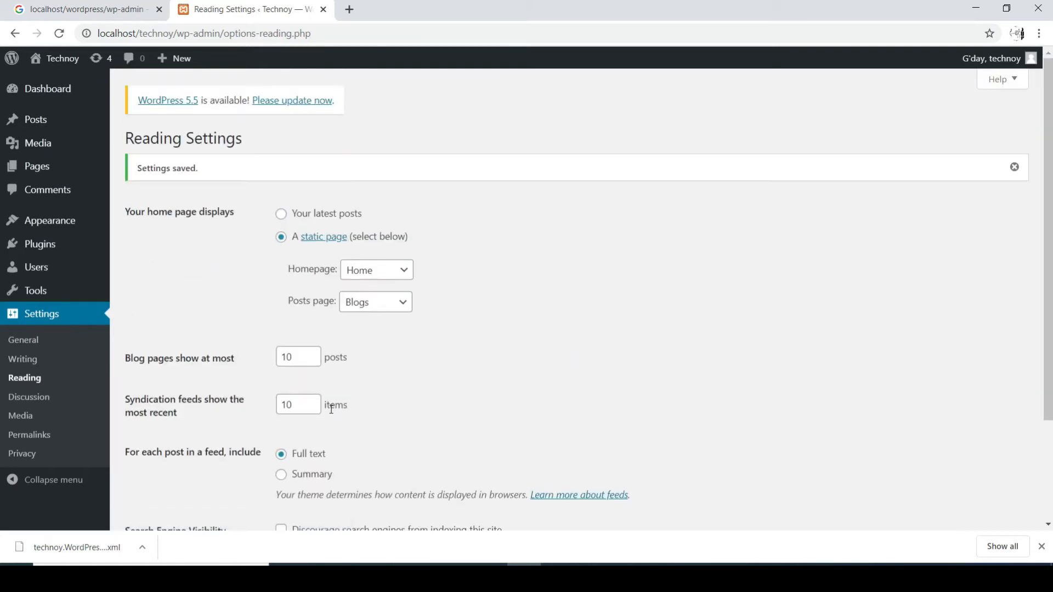
Open the live site in a new tab and close the Reading Settings tab
mouse_move(39, 62)
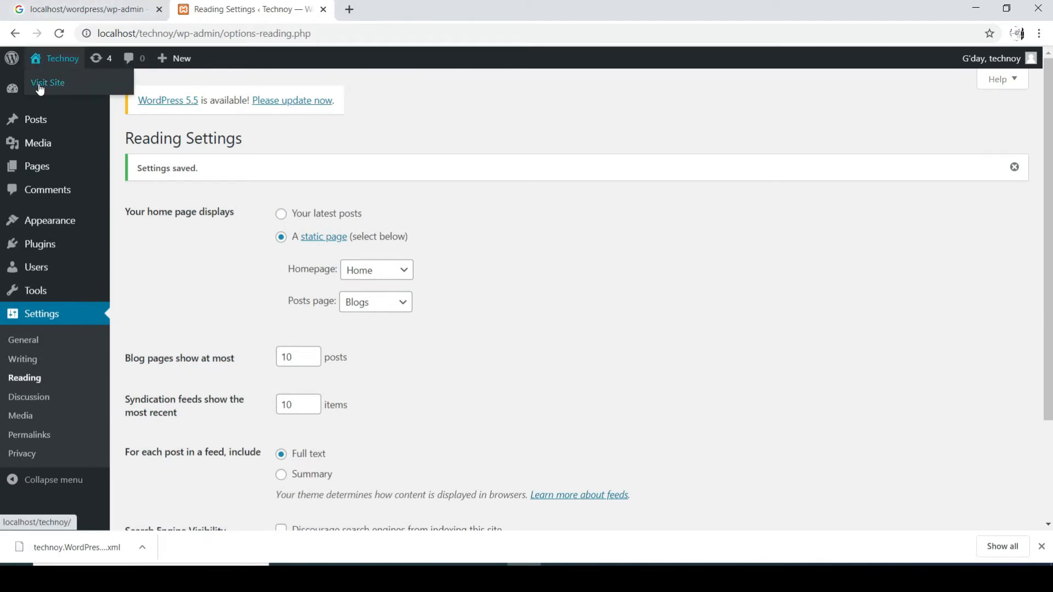
right_click(40, 84)
left_click(67, 97)
left_click(323, 9)
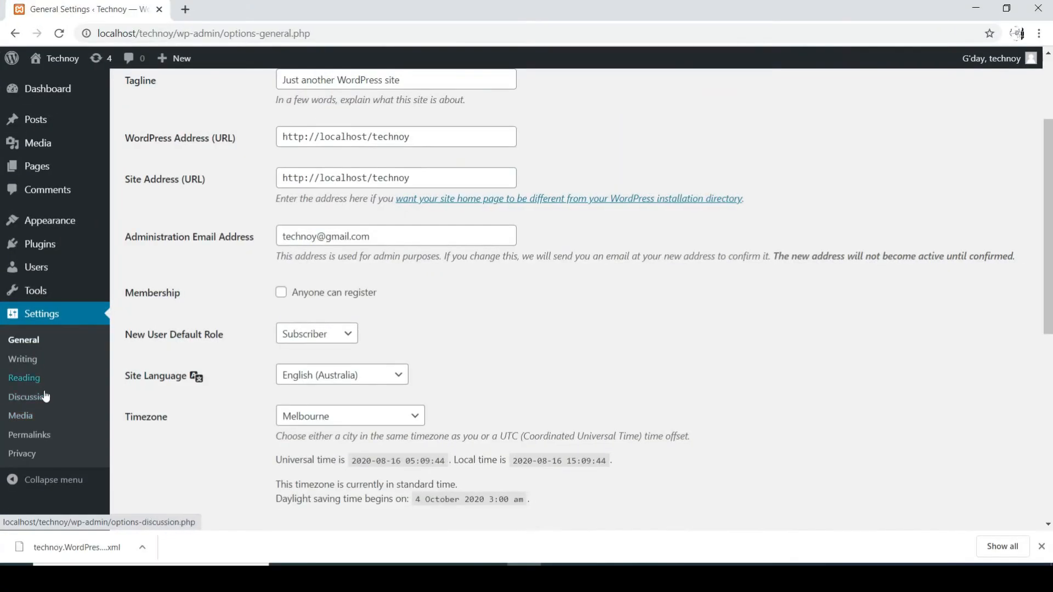
Review the Discussion settings, from the default post and comment options through moderation to the default avatar
left_click(48, 396)
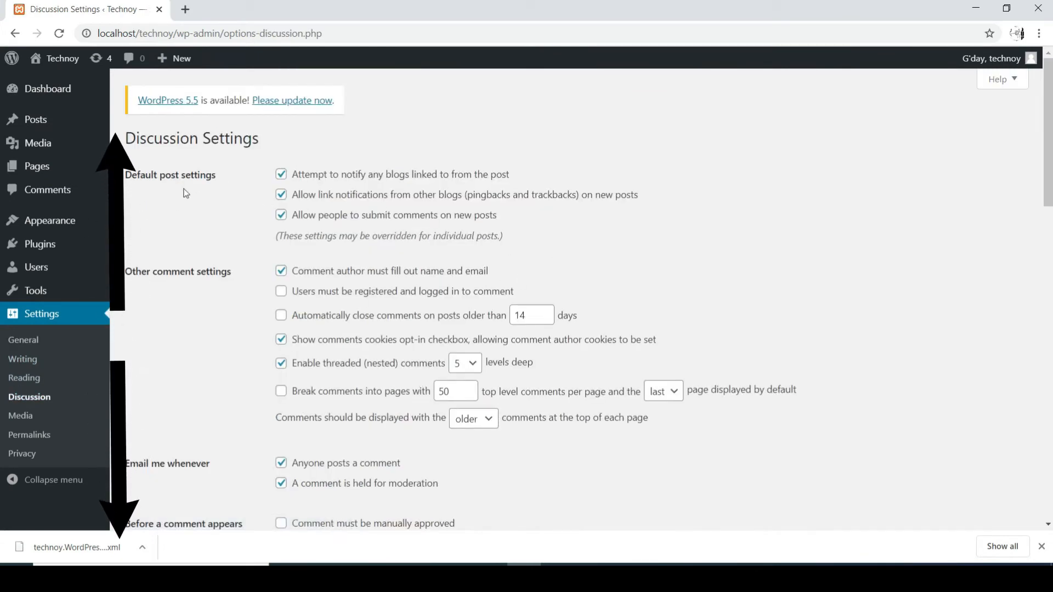
scroll(299, 275, "down", 1)
scroll(348, 337, "down", 1)
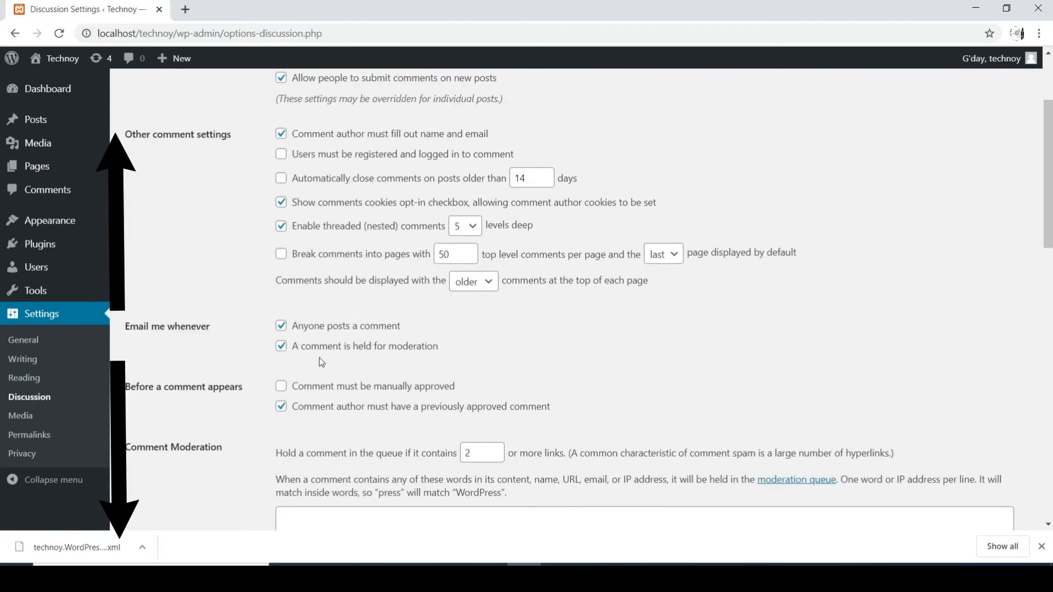
scroll(321, 360, "down", 2)
scroll(392, 285, "down", 1)
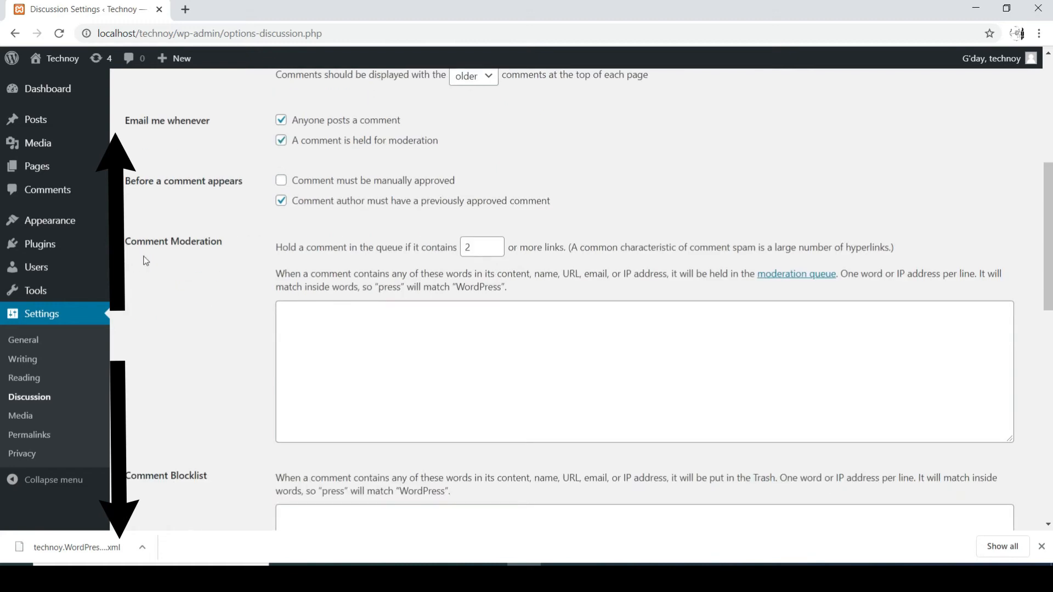
scroll(395, 274, "down", 5)
scroll(395, 274, "down", 5)
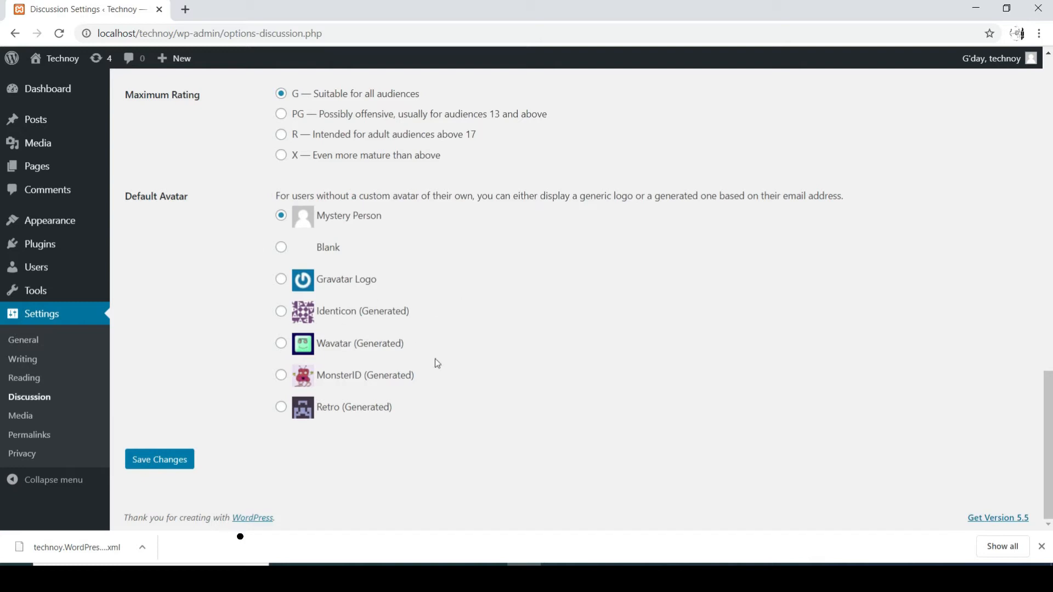
Review the Media settings for thumbnail, medium and large image sizes and for organising uploads
left_click(19, 418)
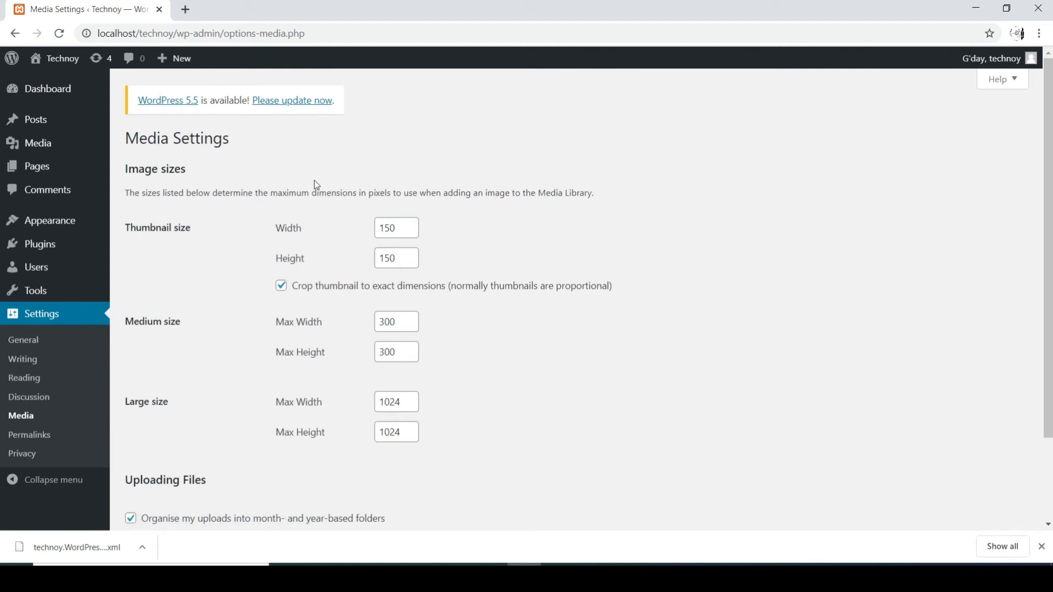
scroll(317, 185, "down", 2)
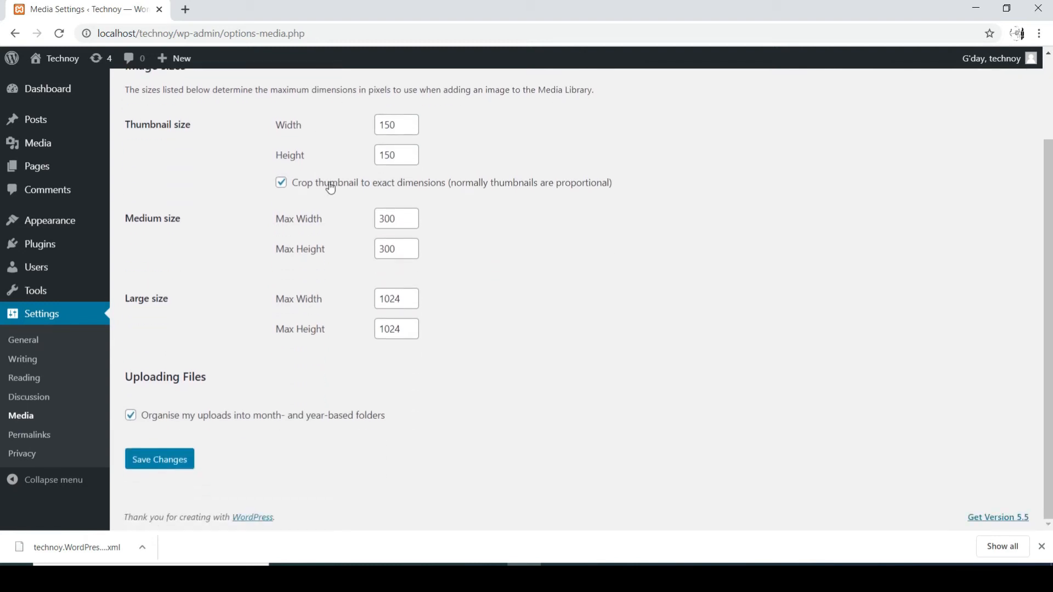
scroll(351, 188, "up", 2)
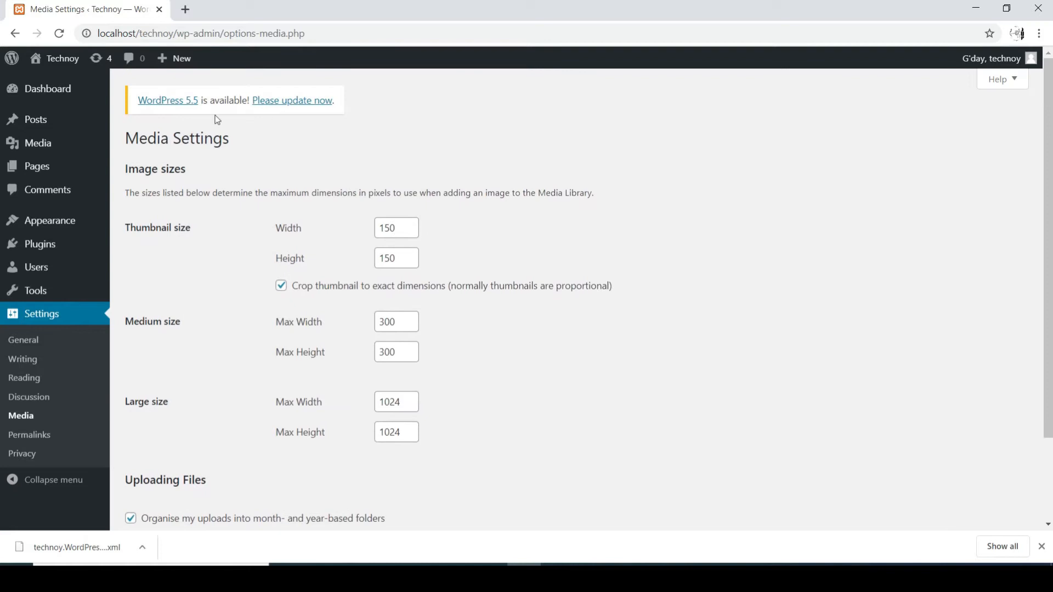
scroll(380, 171, "down", 1)
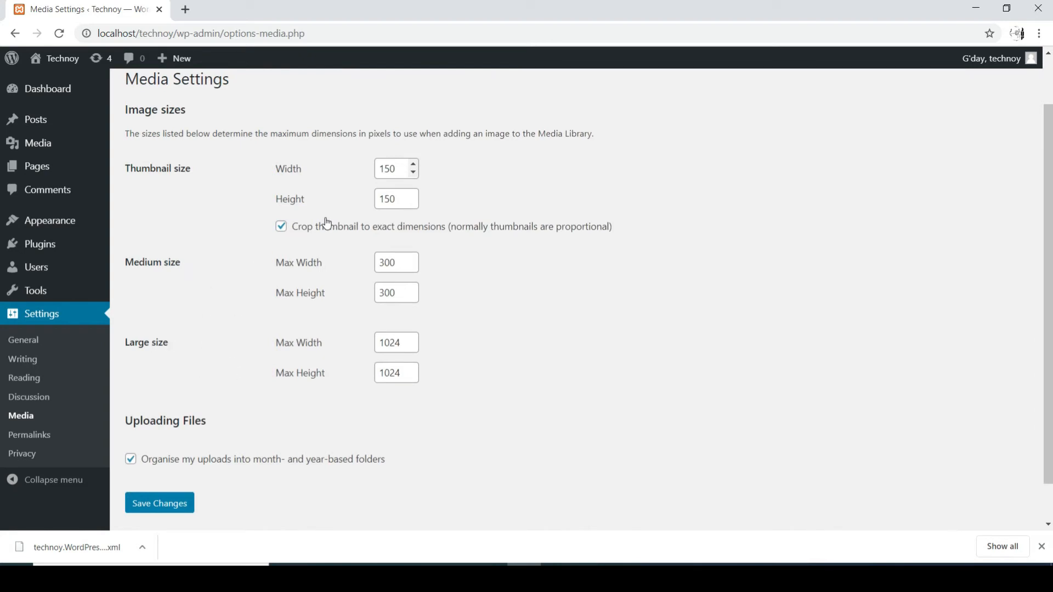
scroll(327, 222, "down", 1)
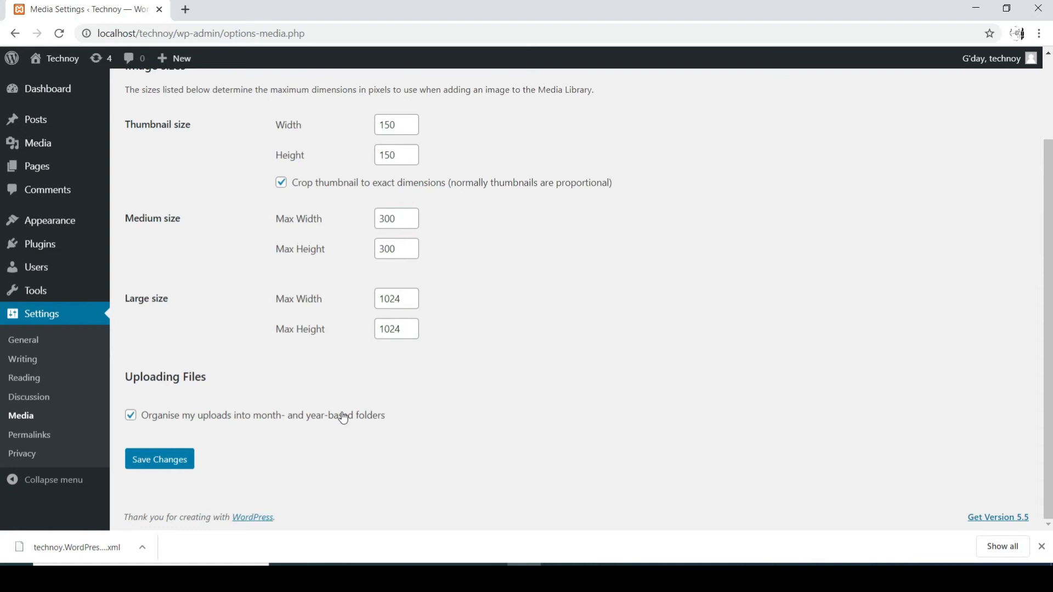
In the Permalink settings, choose the Plain URL structure and go through the optional category and tag bases
left_click(29, 434)
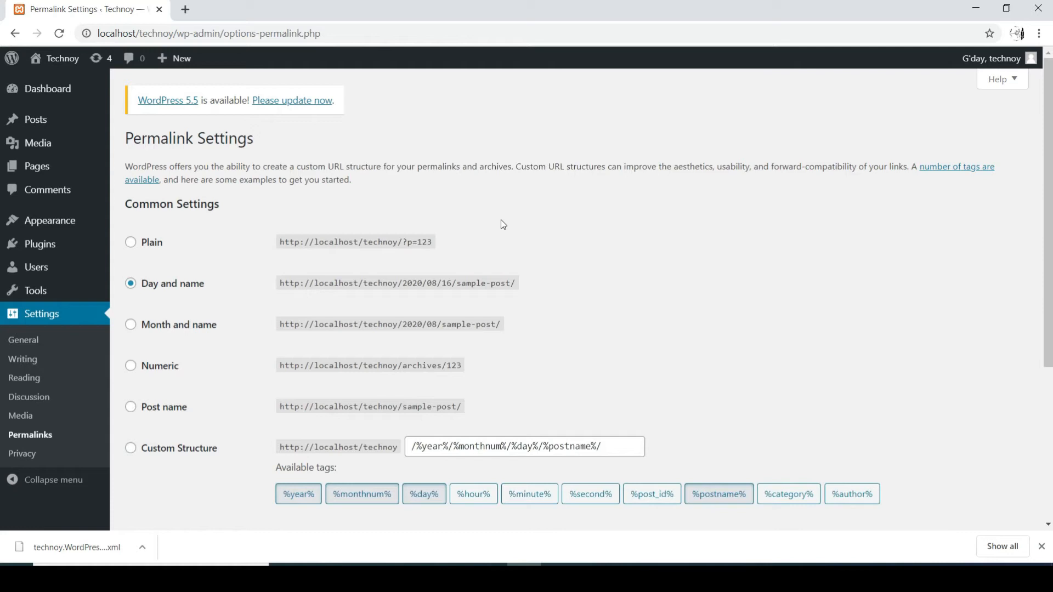
scroll(501, 219, "down", 3)
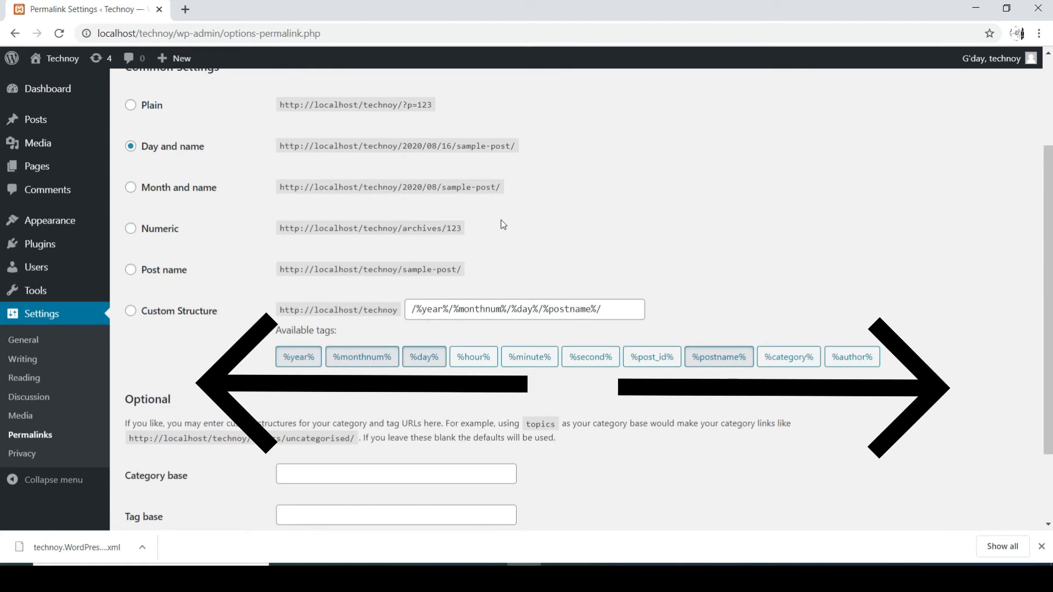
scroll(501, 222, "up", 1)
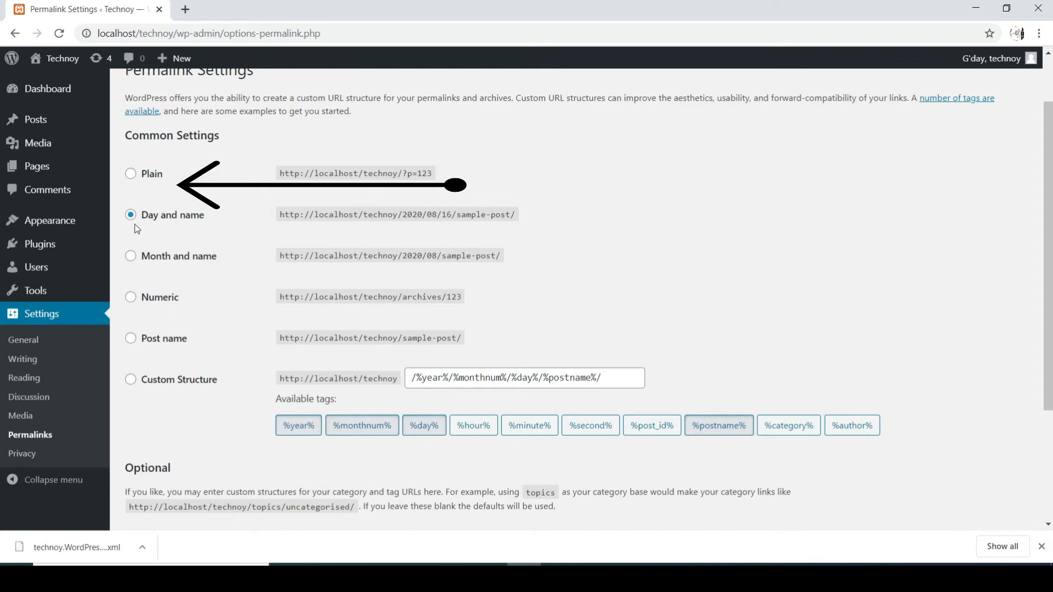
left_click(131, 174)
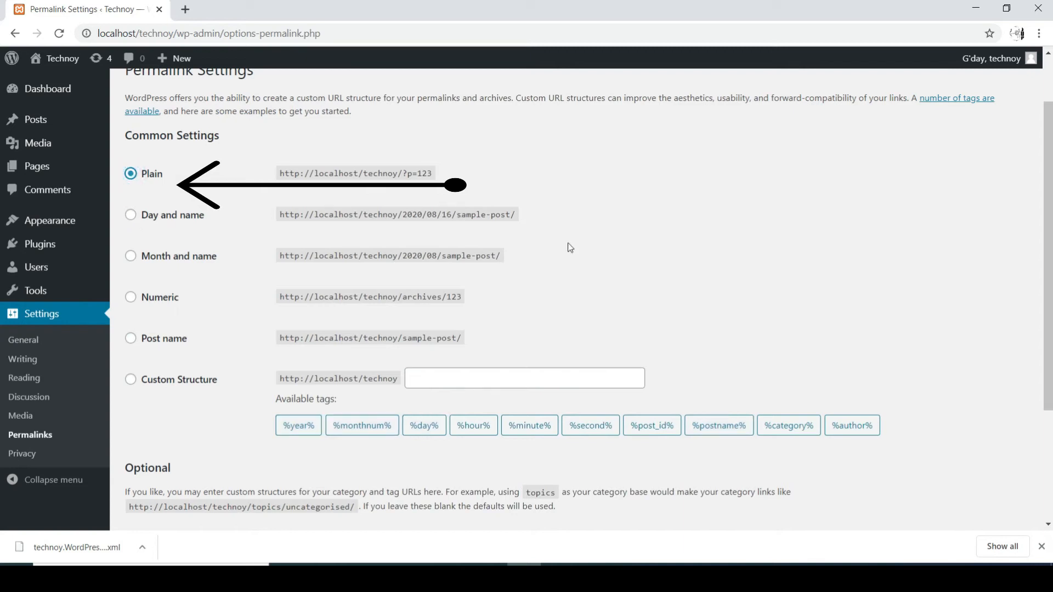
scroll(218, 400, "down", 1)
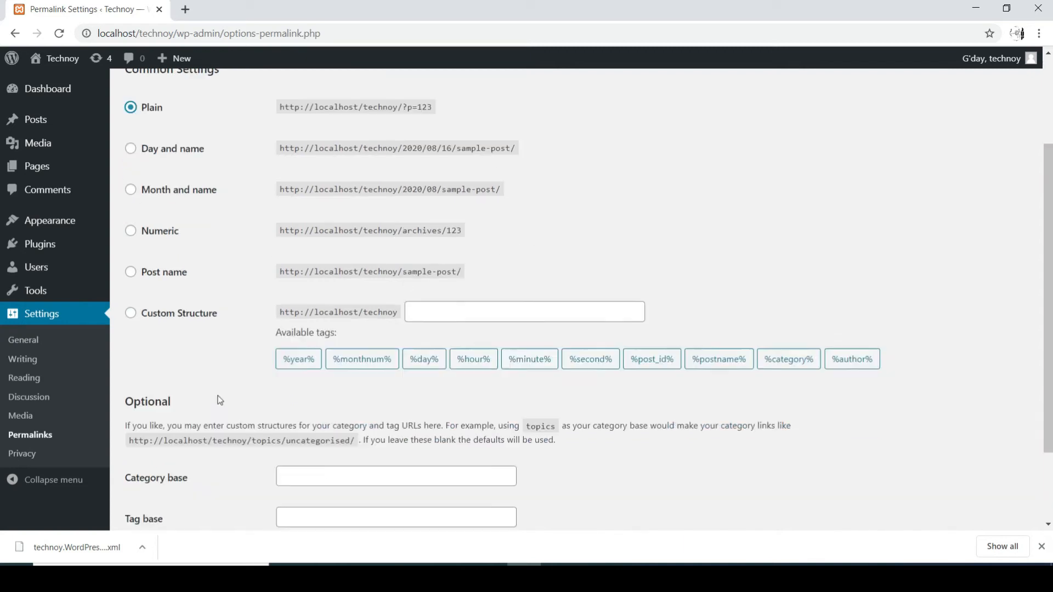
scroll(219, 399, "down", 3)
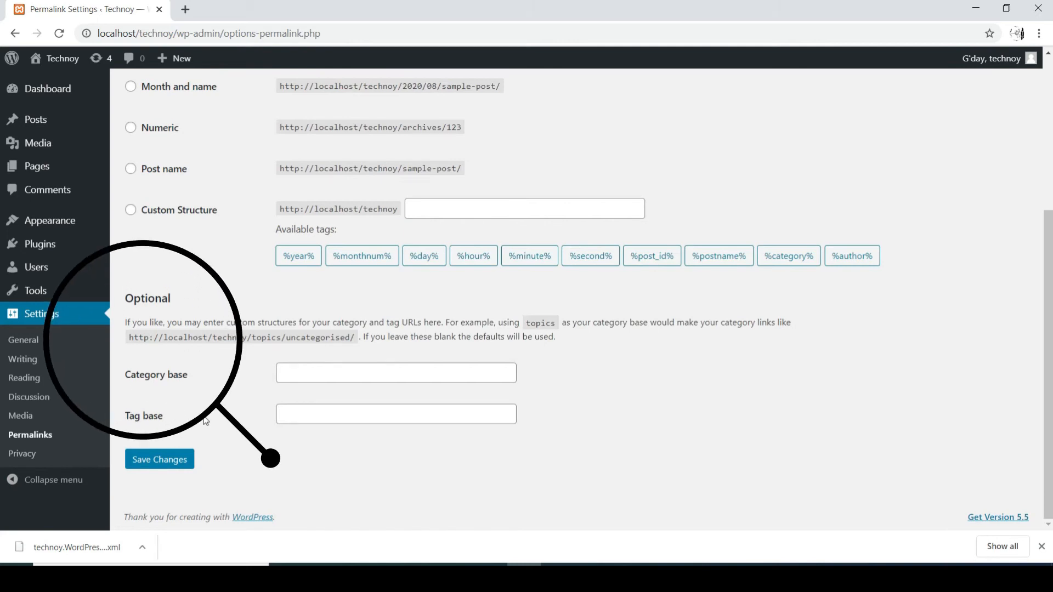
Save the permalink settings, then open the live site in a new tab and view its Blogs page
left_click(160, 460)
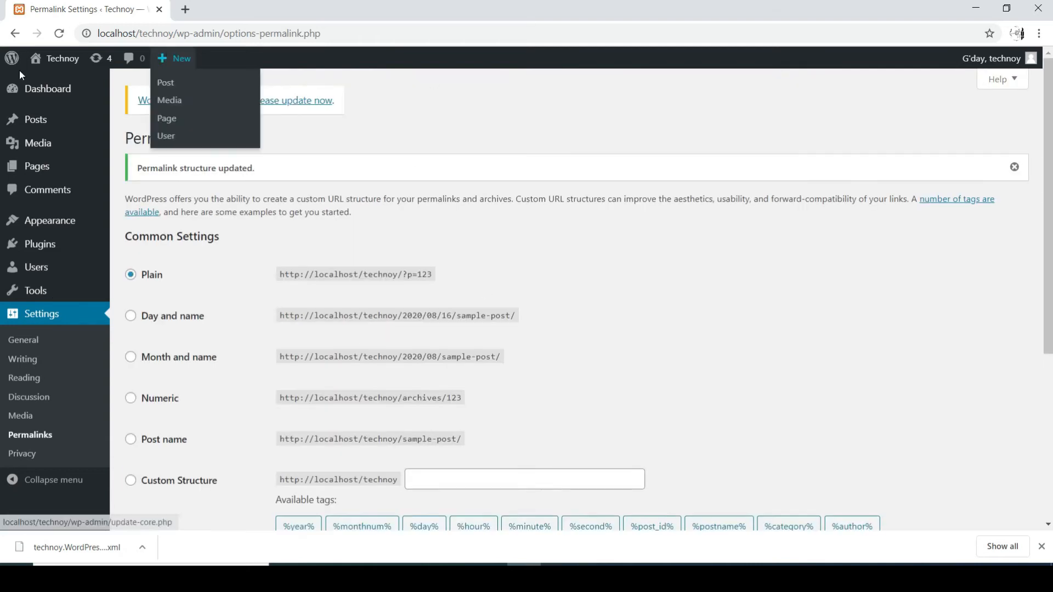
mouse_move(55, 58)
right_click(48, 83)
left_click(82, 93)
left_click(232, 5)
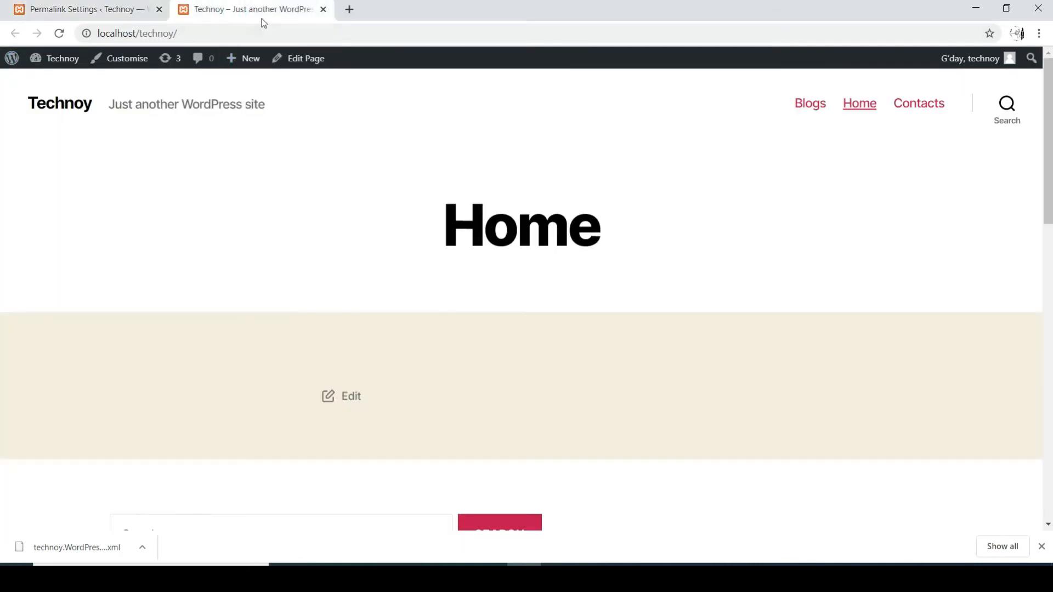
left_click(813, 108)
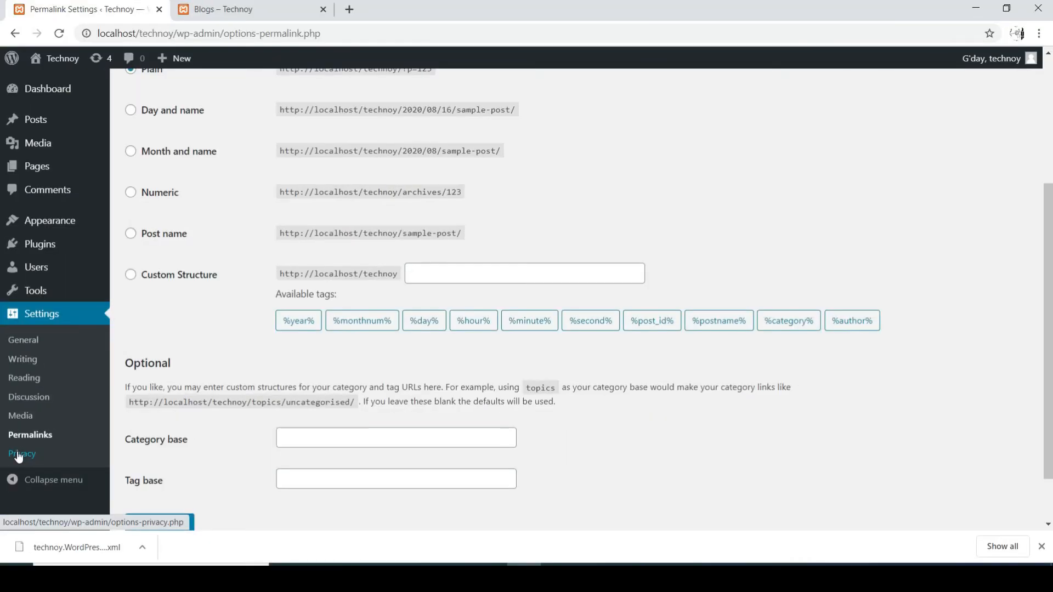
From the Privacy settings, add and publish a page titled "Terms and Condition" containing "You are not allowed to say something bad to me!"
left_click(19, 454)
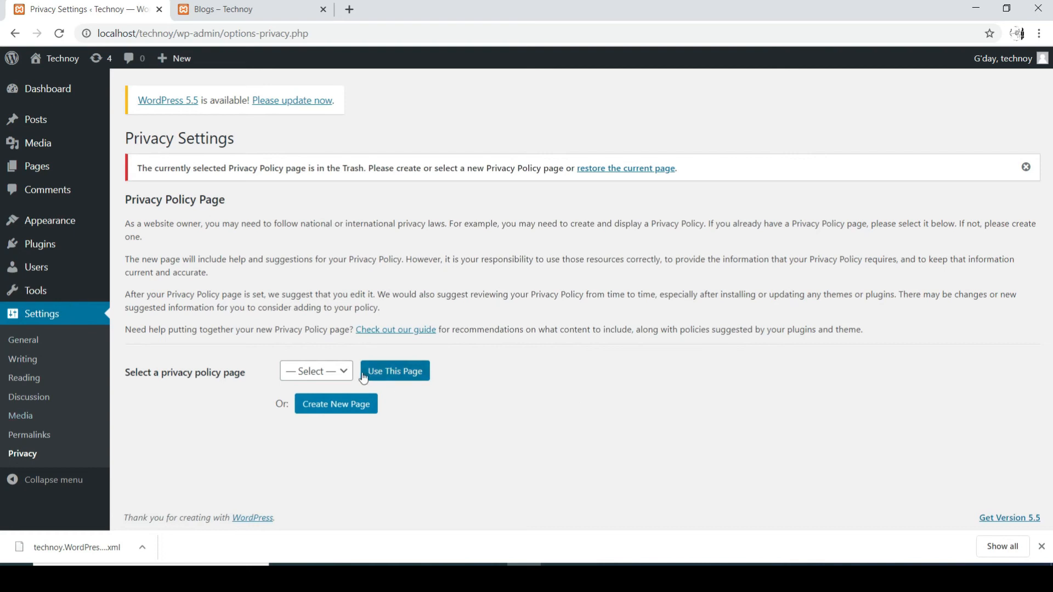
mouse_move(89, 175)
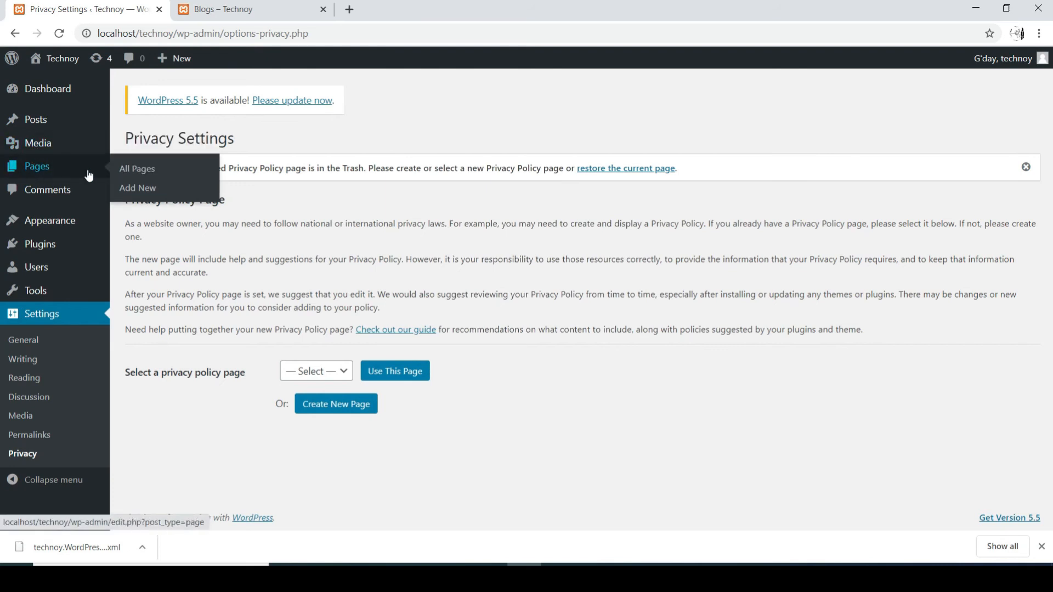
left_click(136, 188)
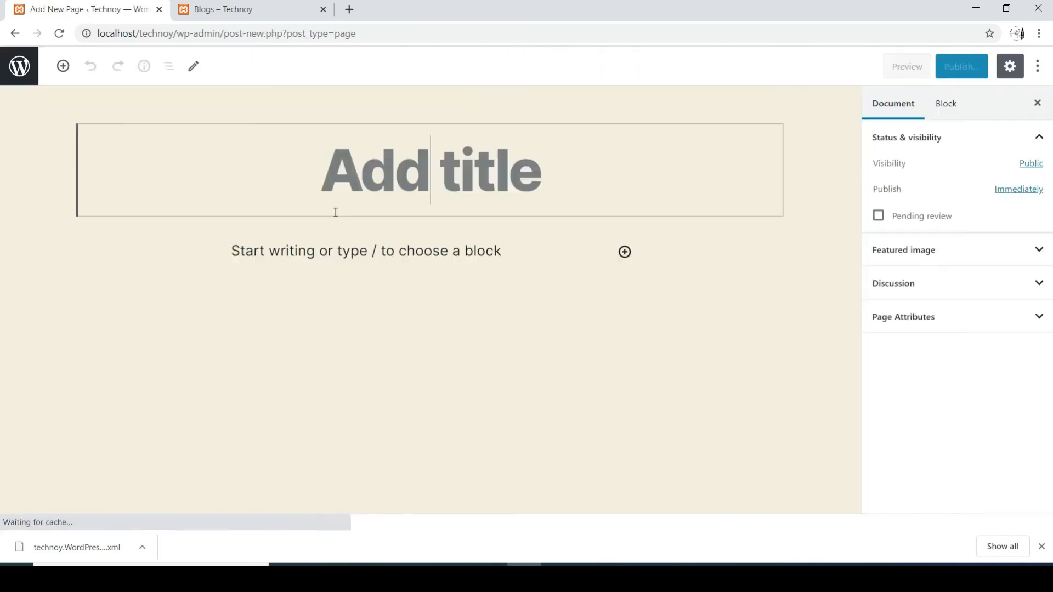
type("Terms and Condition")
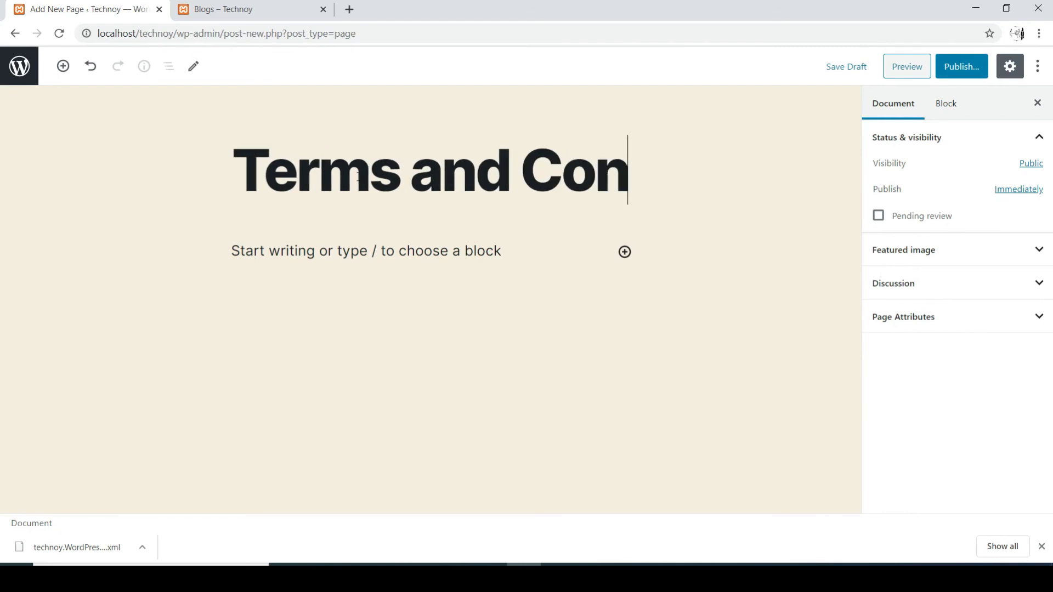
left_click(233, 251)
type("You are not allowed to say something bad to me!")
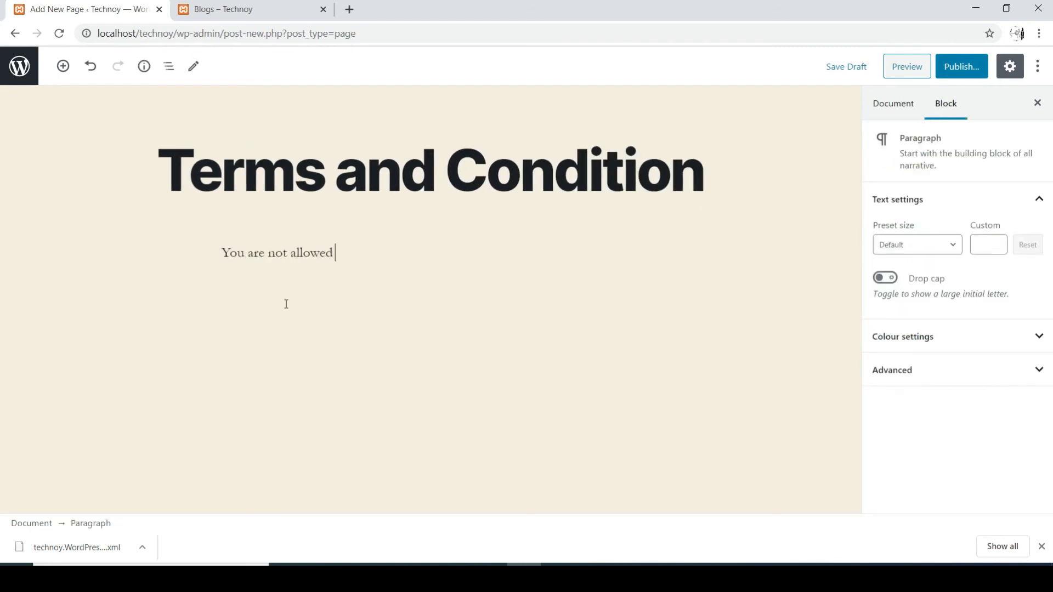
left_click(939, 69)
left_click(958, 66)
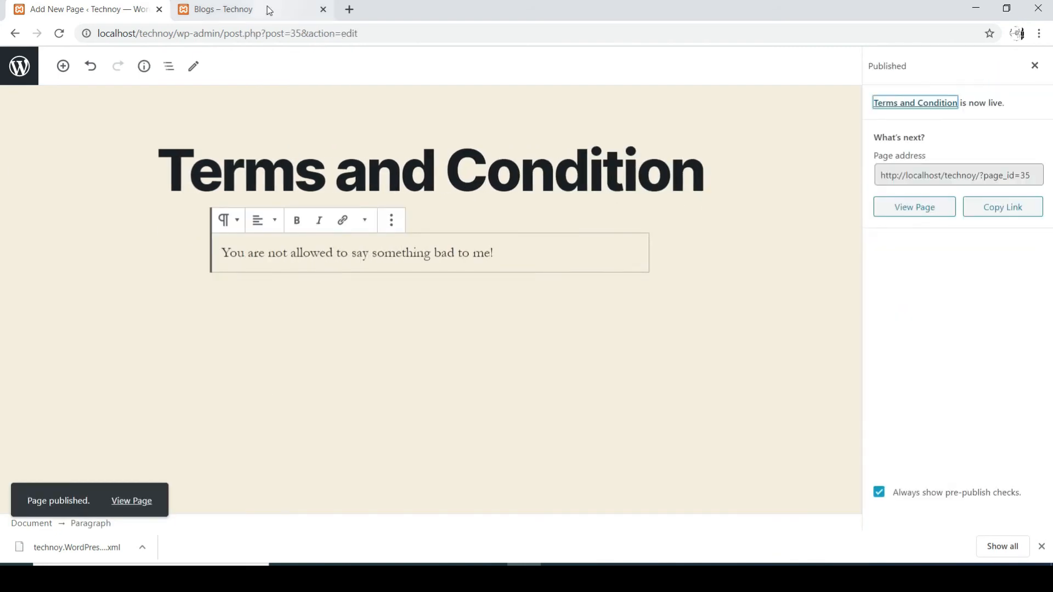
Return to the Privacy settings, create a new privacy policy page there and publish it
left_click(20, 66)
left_click(41, 361)
left_click(336, 369)
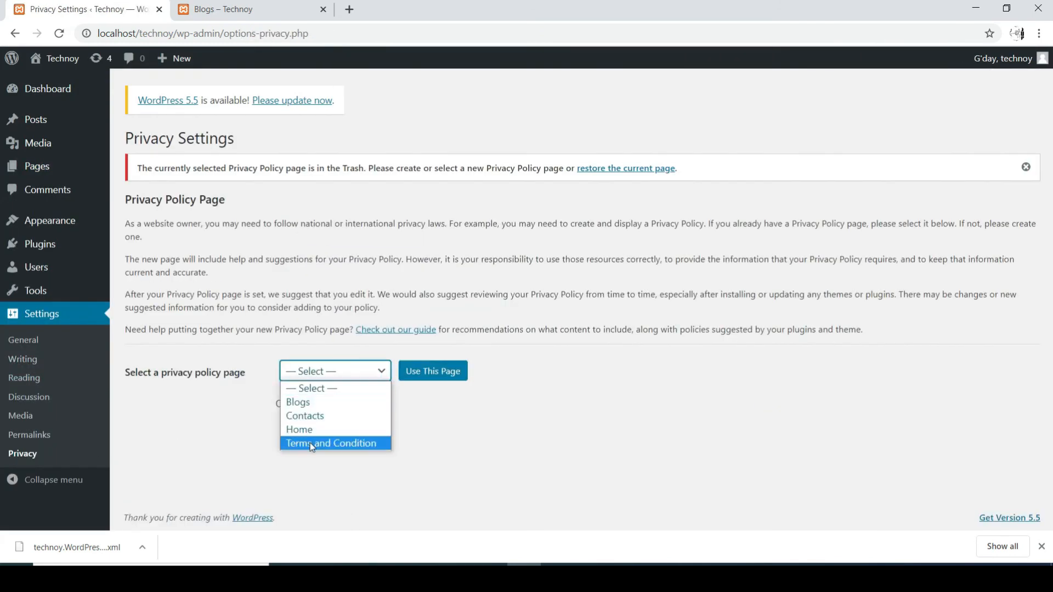
left_click(311, 442)
left_click(336, 402)
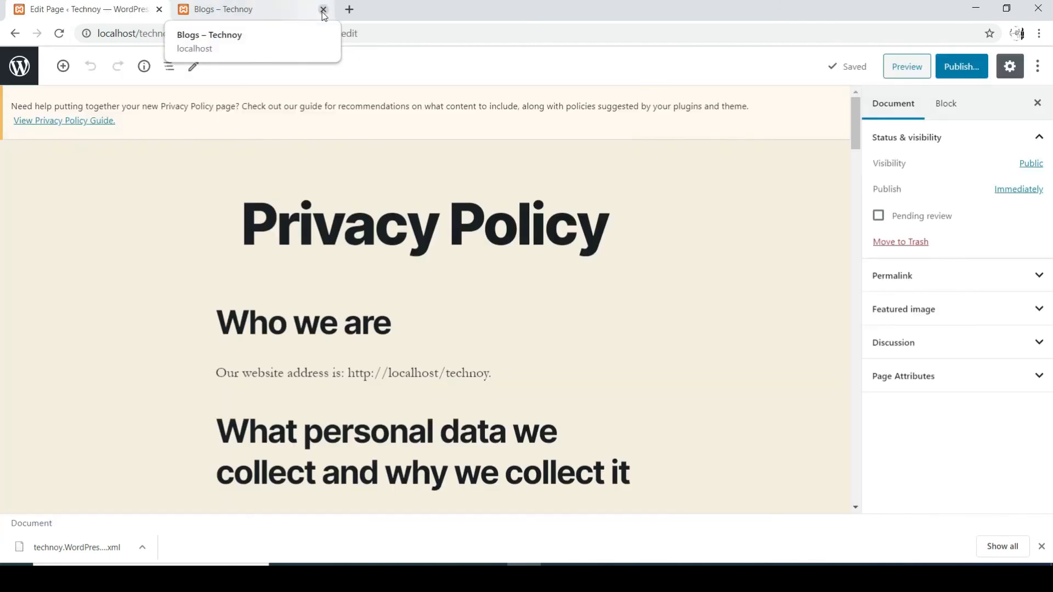
left_click(524, 265)
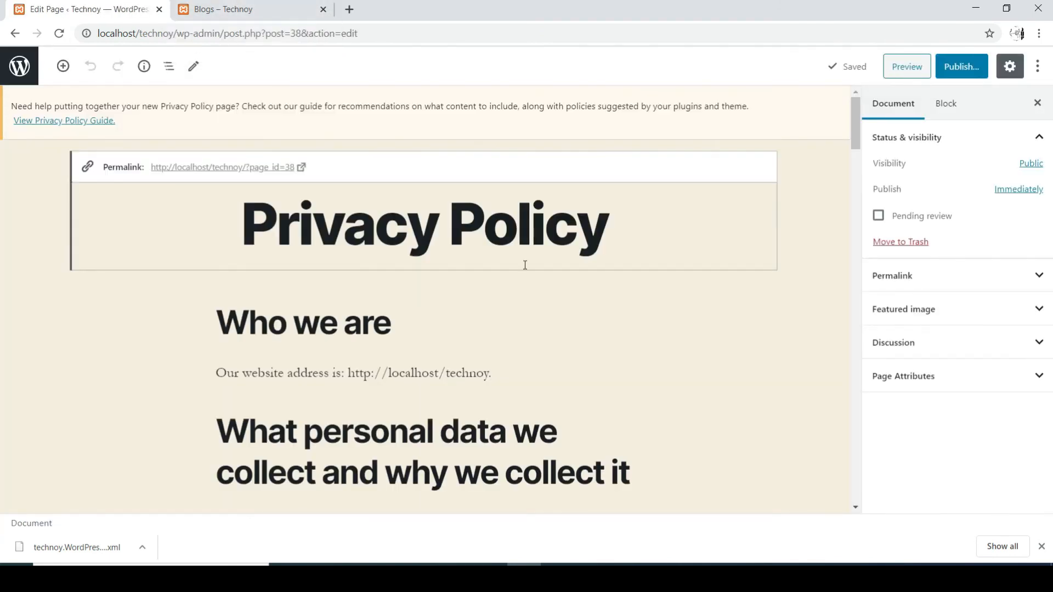
left_click(962, 67)
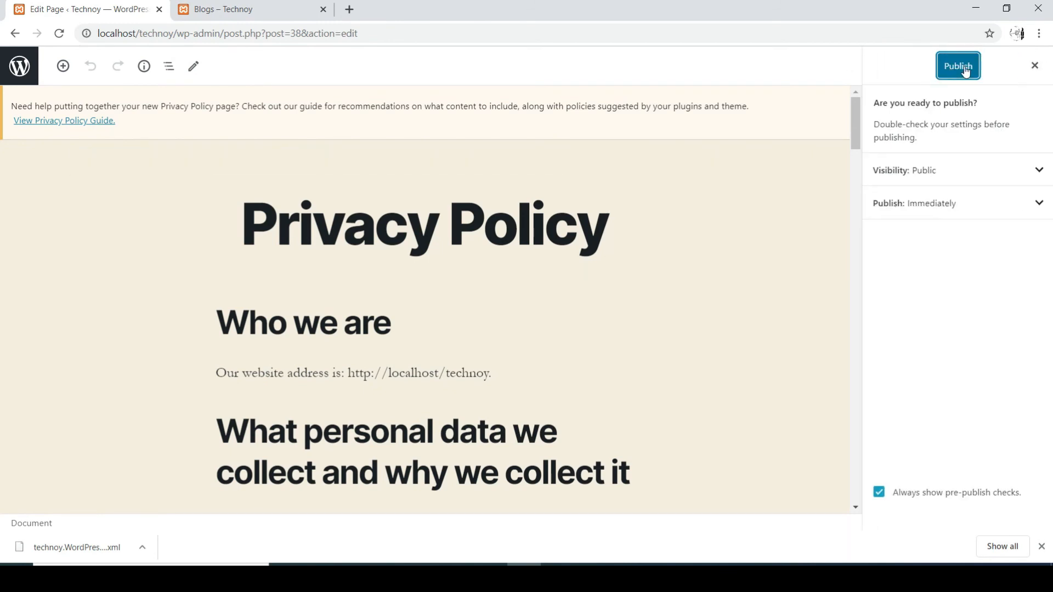
left_click(965, 70)
left_click(261, 10)
left_click(36, 10)
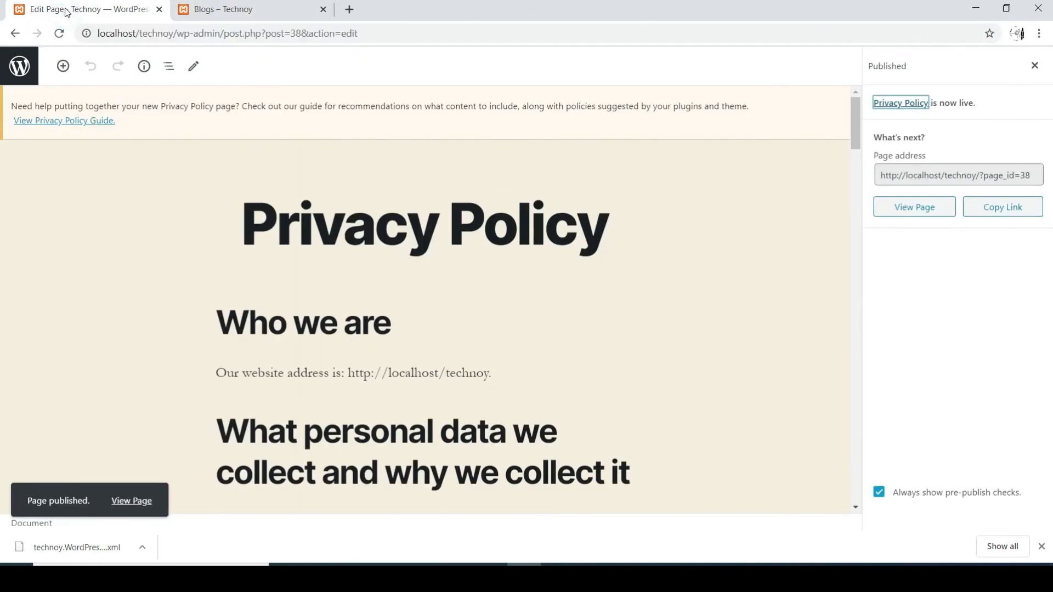
In the Privacy settings, assign the Terms and Condition page as the site's privacy policy page
left_click(20, 65)
left_click(38, 367)
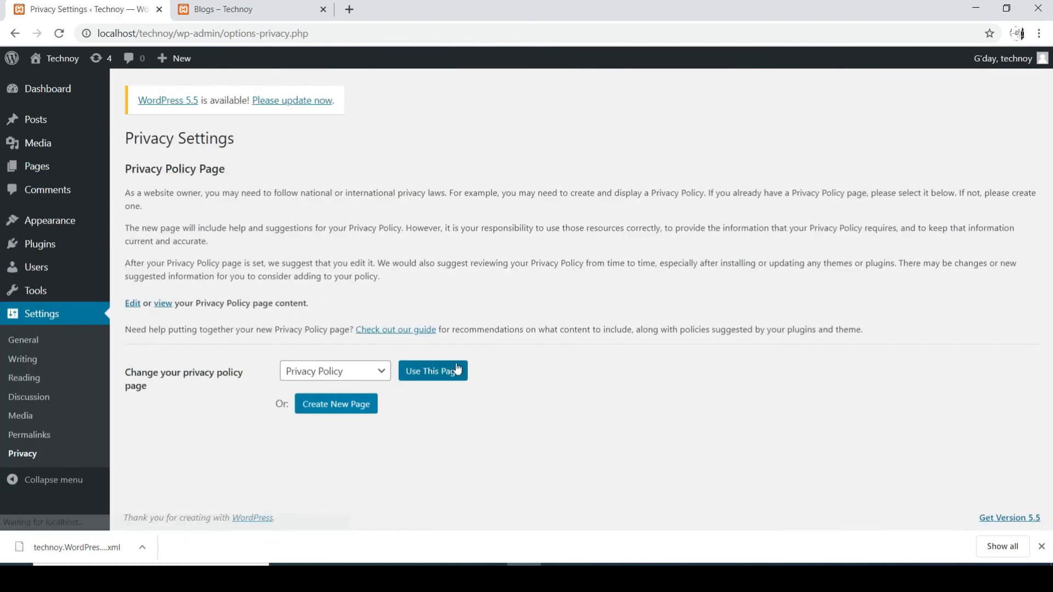
left_click(334, 371)
left_click(334, 457)
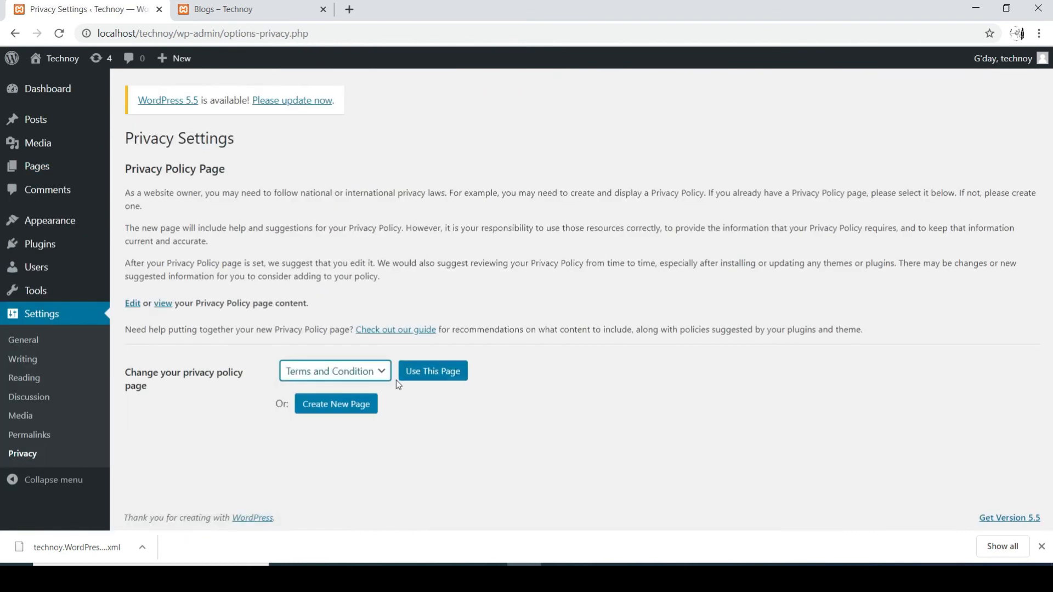
left_click(433, 371)
View the assigned privacy policy page in a new tab, close the Blogs tab and return to the Privacy settings
right_click(165, 335)
left_click(189, 347)
left_click(430, 13)
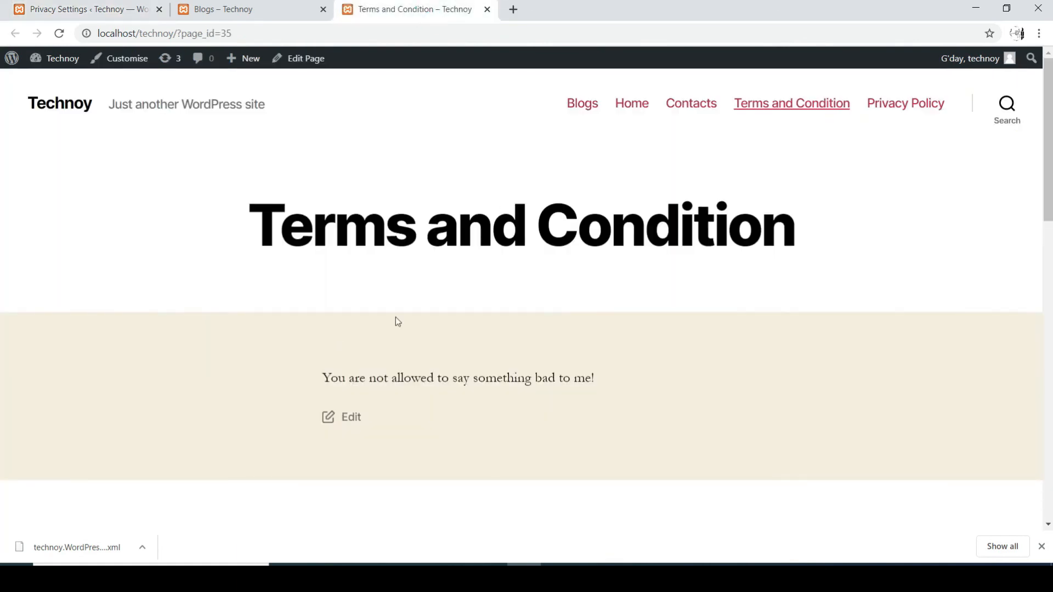
left_click(247, 10)
left_click(323, 9)
left_click(137, 10)
Change the site's privacy policy page to Privacy Policy and apply it
left_click(377, 403)
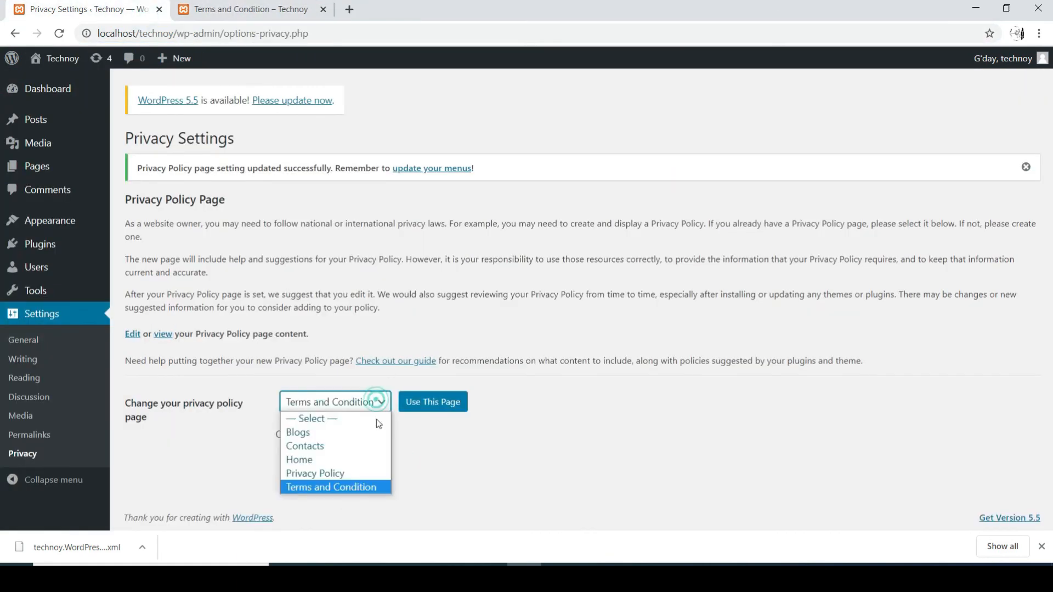
left_click(328, 473)
left_click(433, 402)
View the live Privacy Policy page and read through its sections from beginning to end
left_click(163, 334)
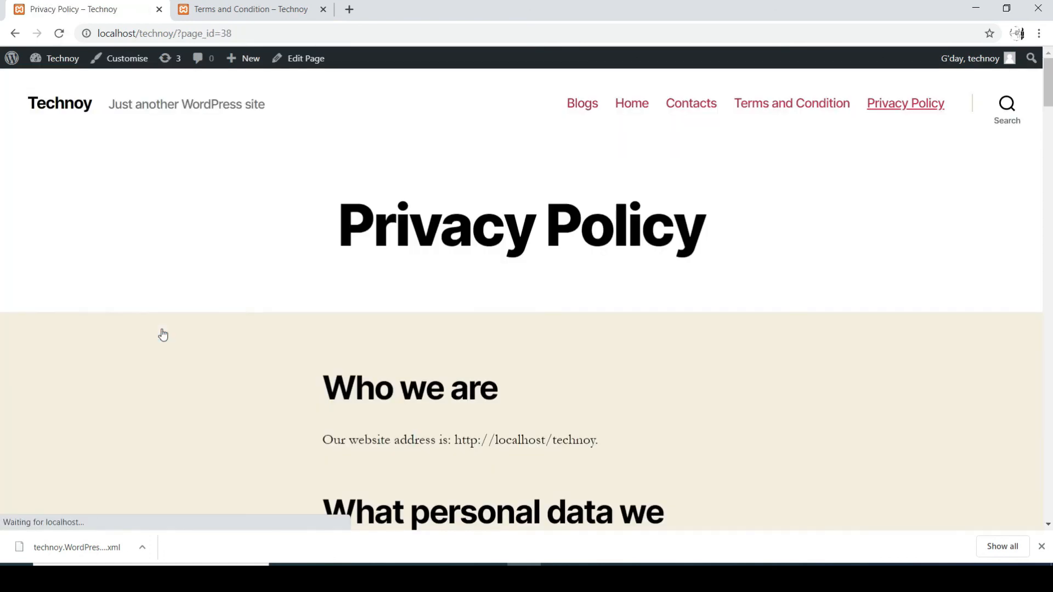
scroll(485, 266, "down", 5)
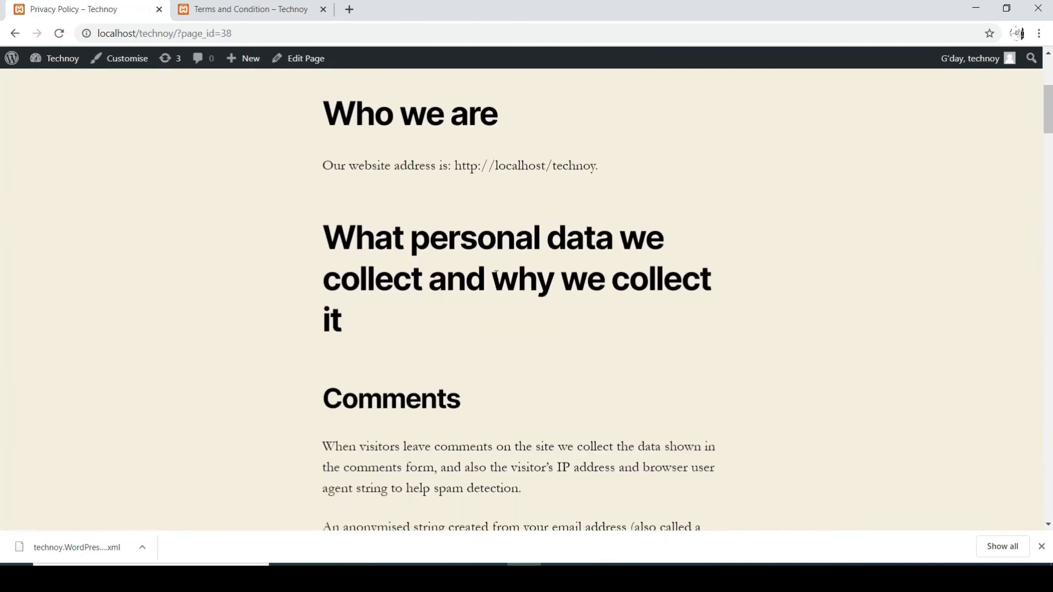
scroll(495, 272, "down", 11)
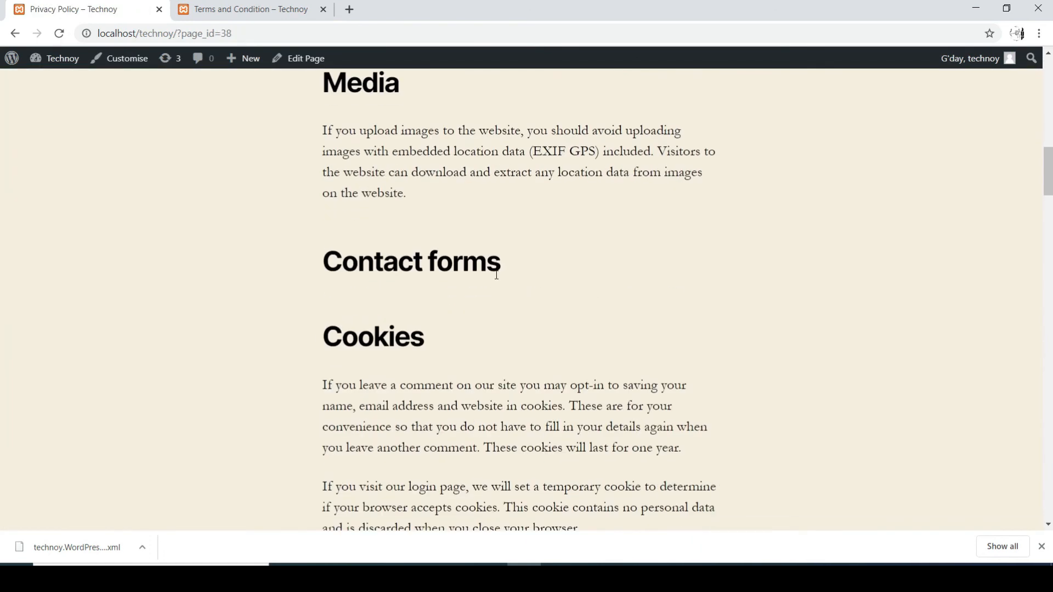
scroll(496, 274, "down", 20)
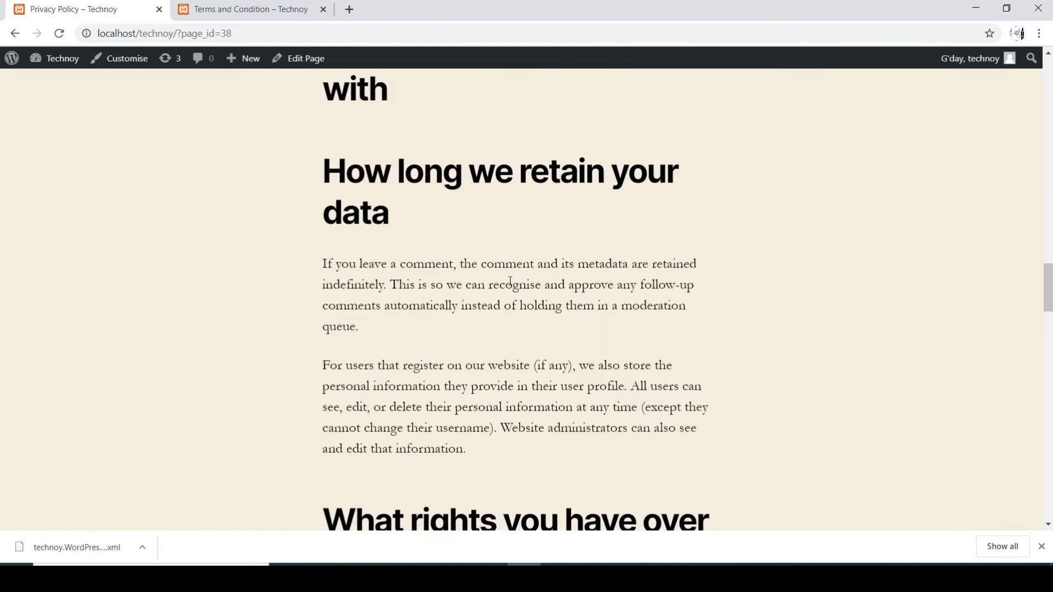
scroll(514, 285, "down", 13)
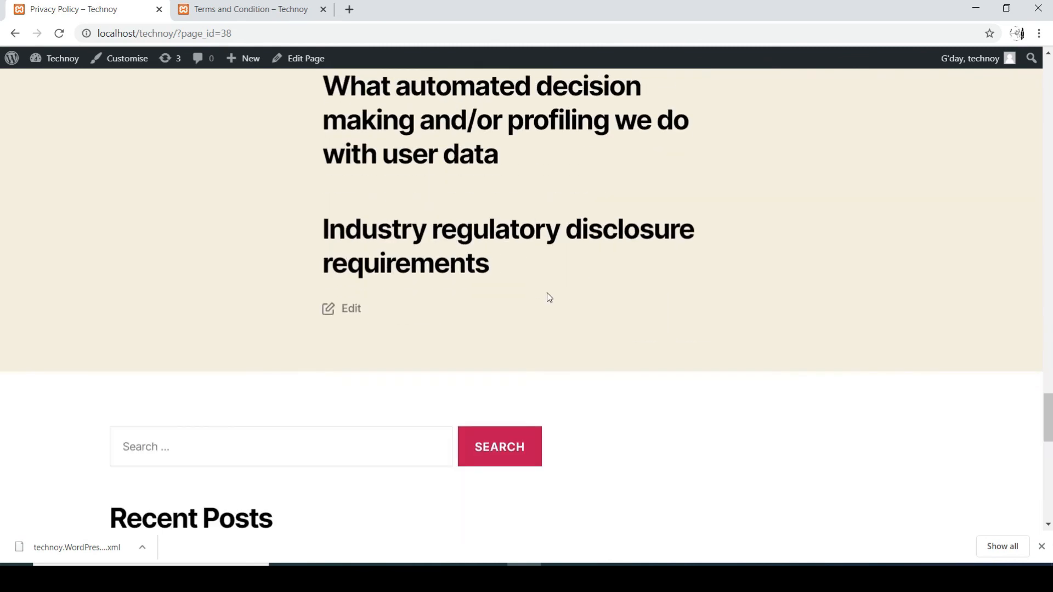
scroll(547, 292, "up", 12)
scroll(533, 282, "up", 20)
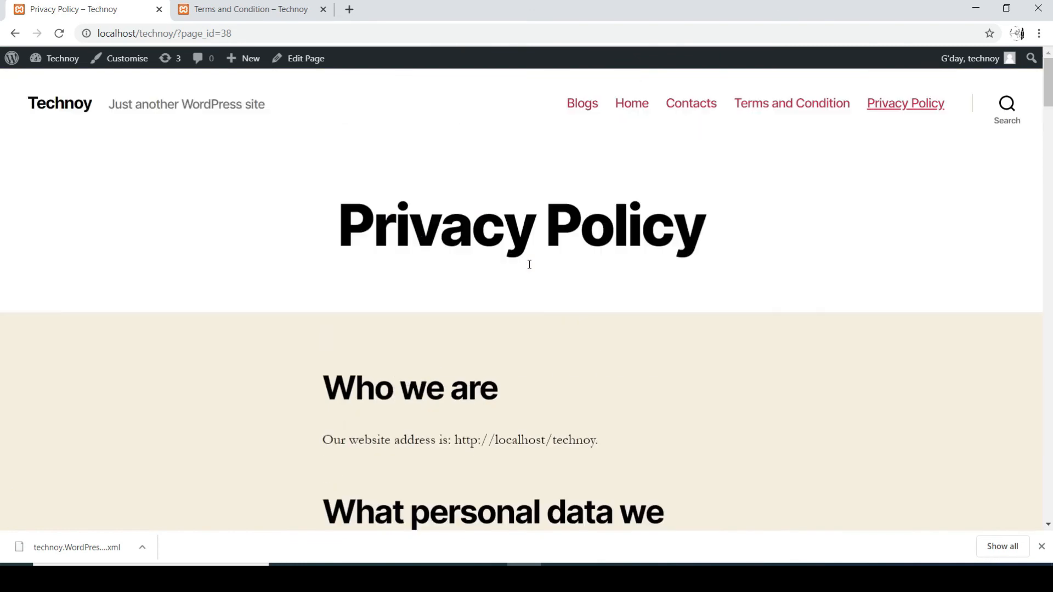